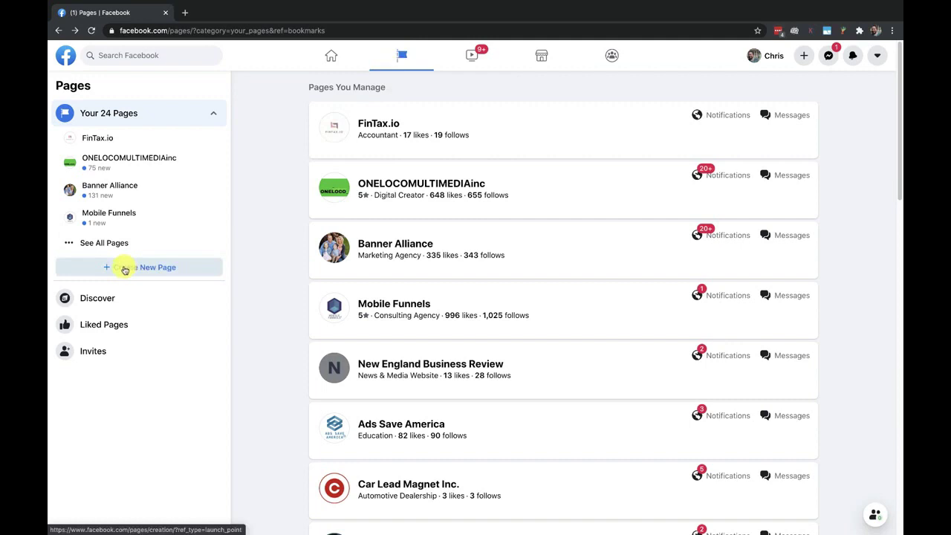
# Start a new page named 'Framingham Window Cleaning'
pyautogui.click(125, 269)
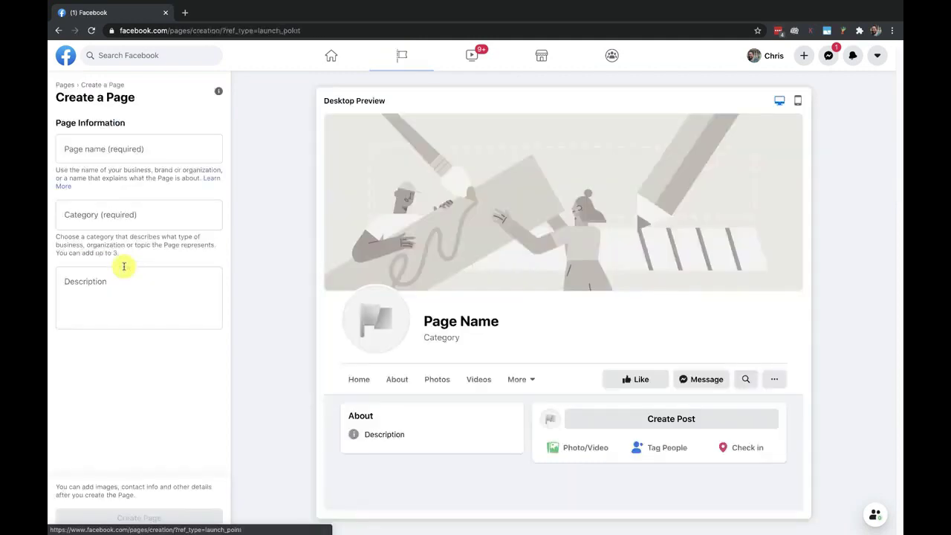
pyautogui.click(90, 154)
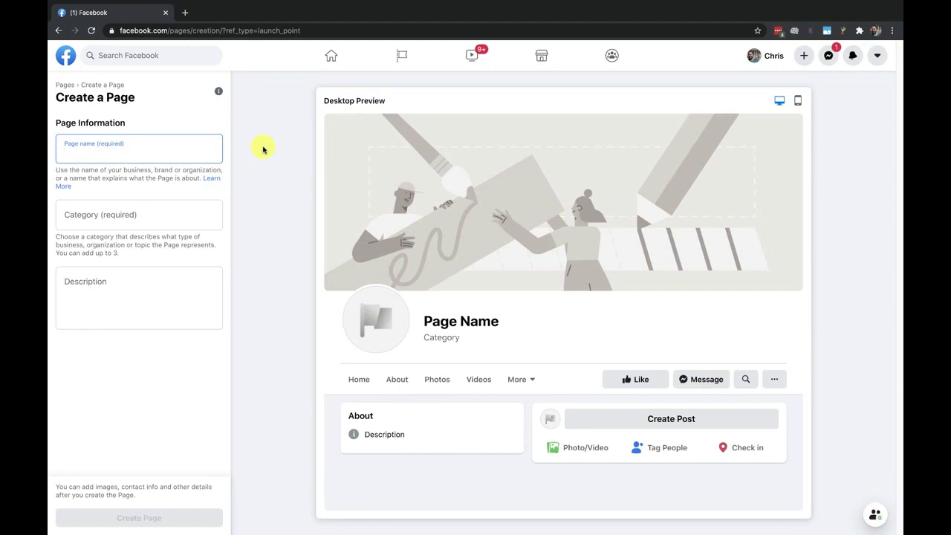
pyautogui.write('Fra')
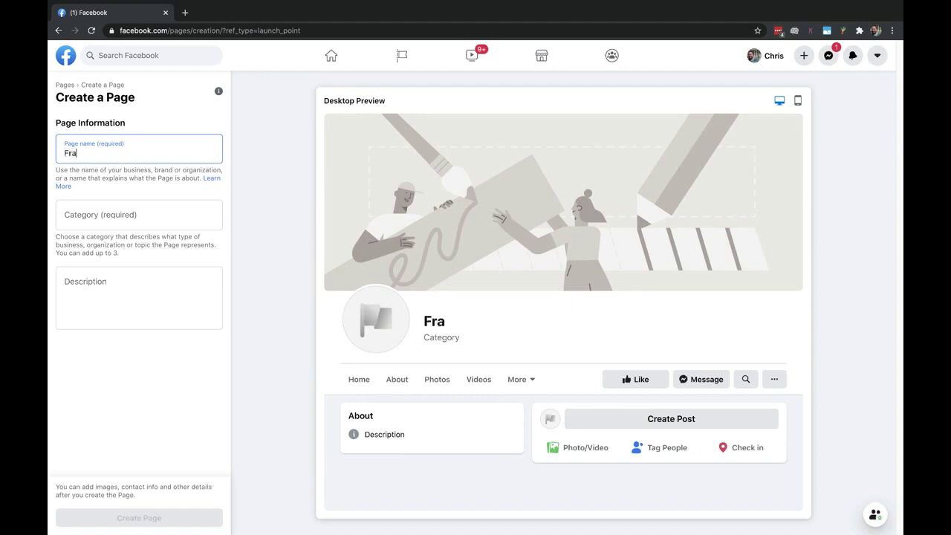
pyautogui.write('mingham Wi')
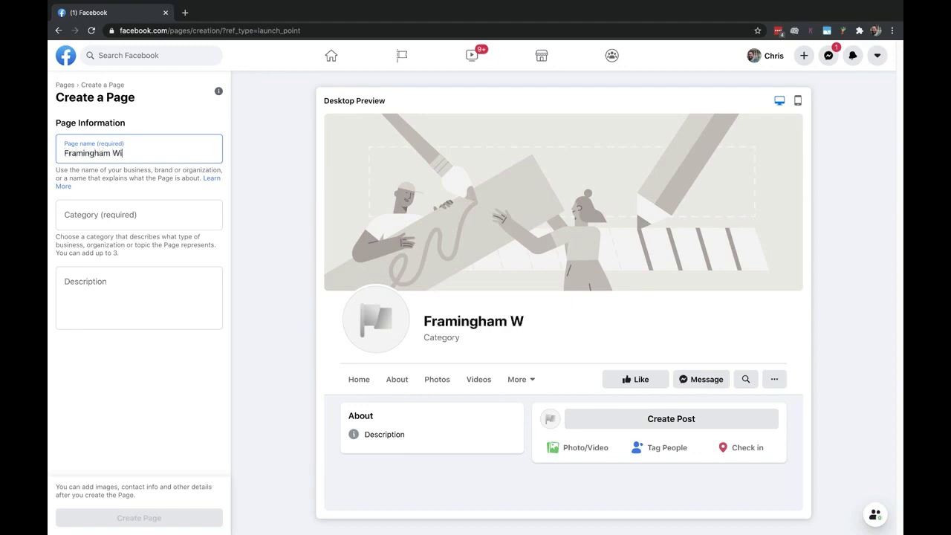
pyautogui.write('ndow Cleaning')
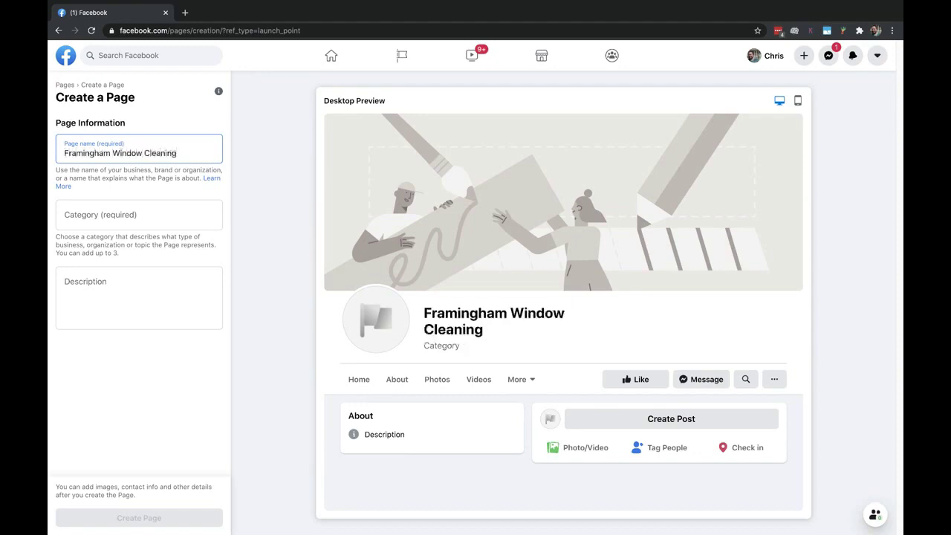
# Set the category to Cleaning Service and describe the residential and commercial window cleaning service
pyautogui.click(76, 217)
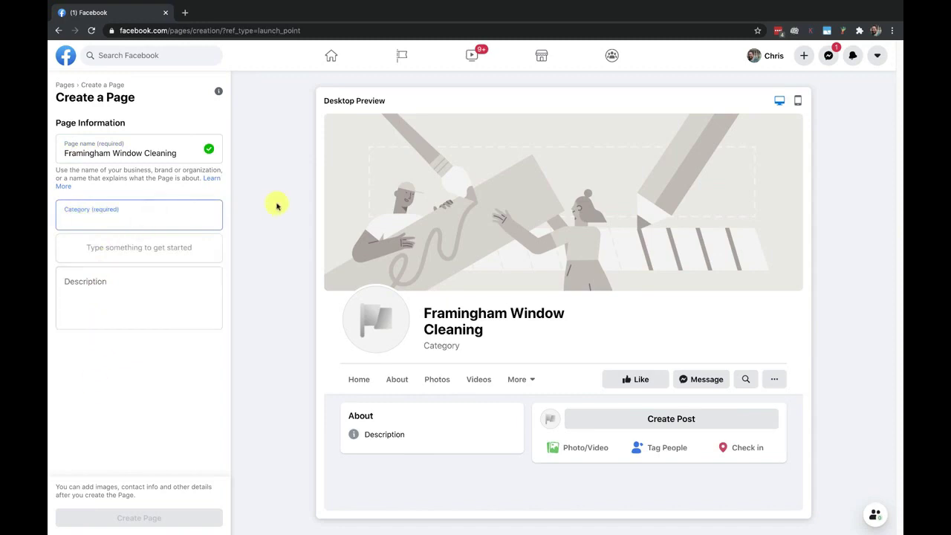
pyautogui.write('clean')
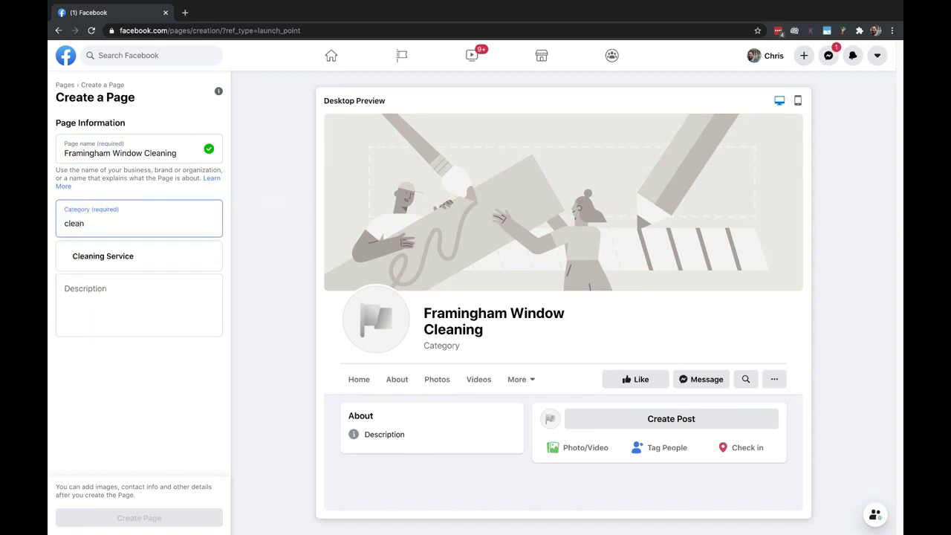
pyautogui.click(131, 253)
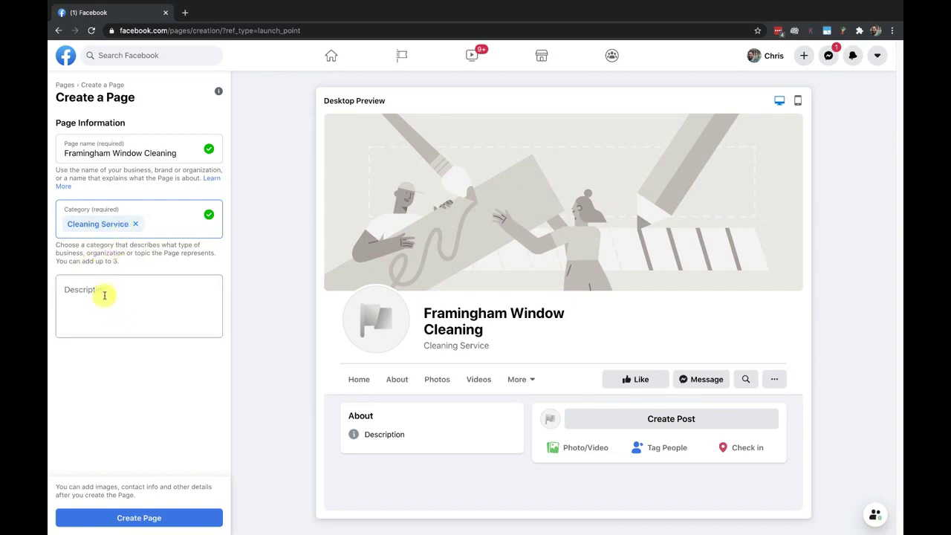
pyautogui.click(97, 288)
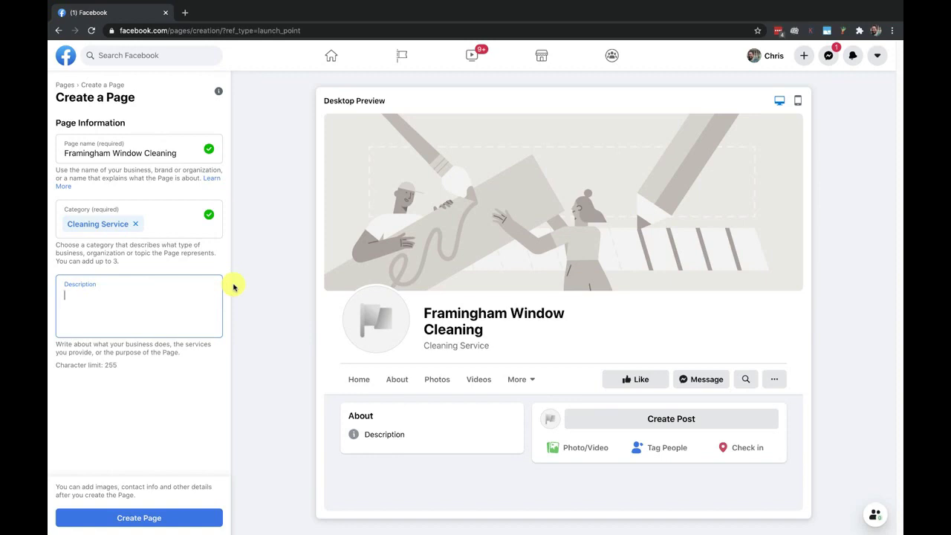
pyautogui.write("Framingham's top window cleaning service for both residential and commercial properties")
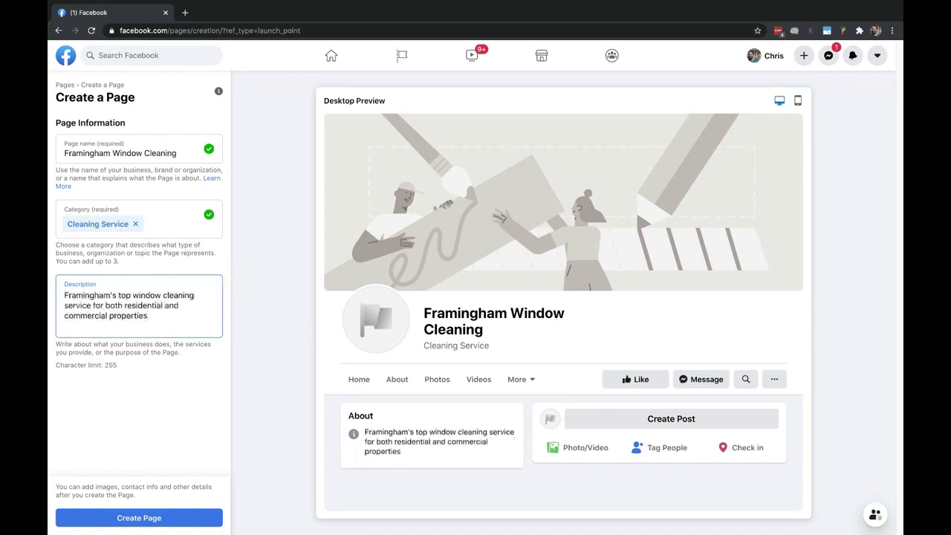
pyautogui.write('. Get a quote today!')
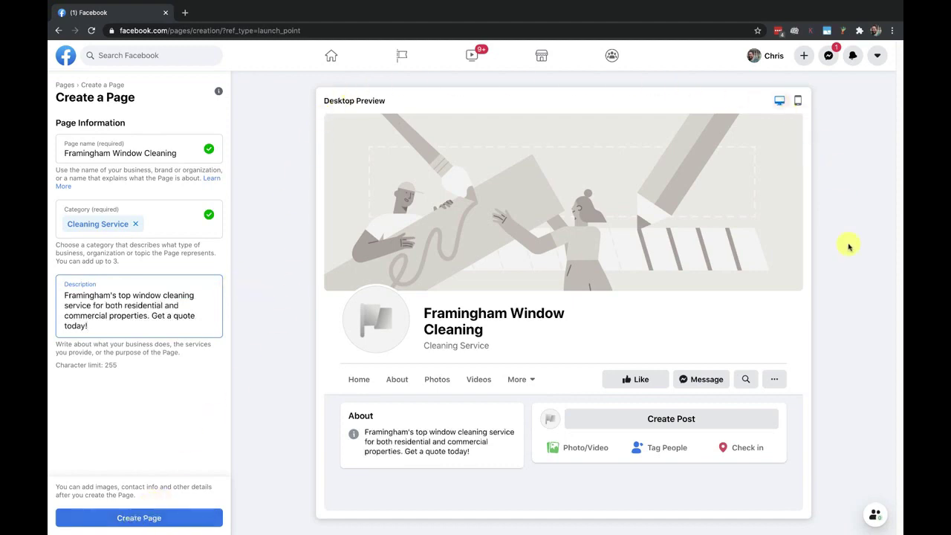
# Create the page and dismiss the page-created notification
pyautogui.click(144, 518)
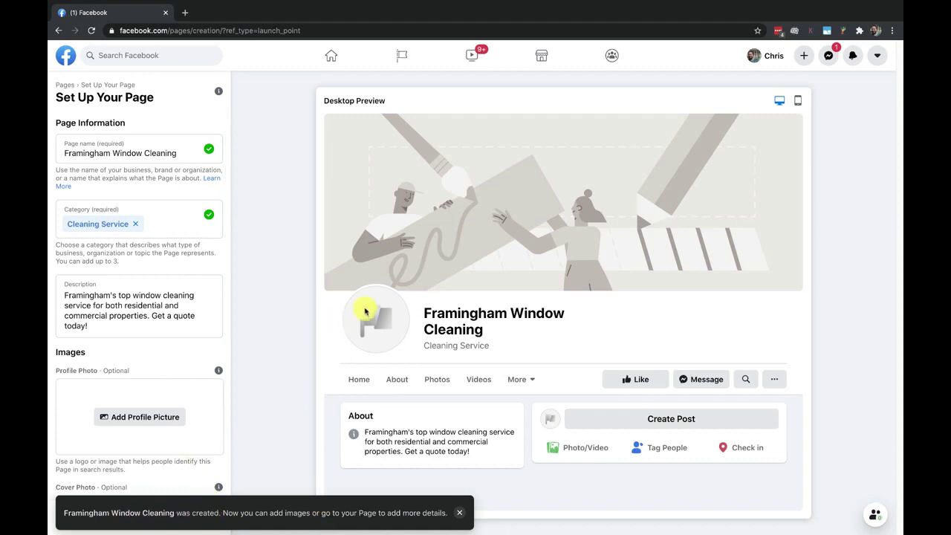
pyautogui.click(459, 513)
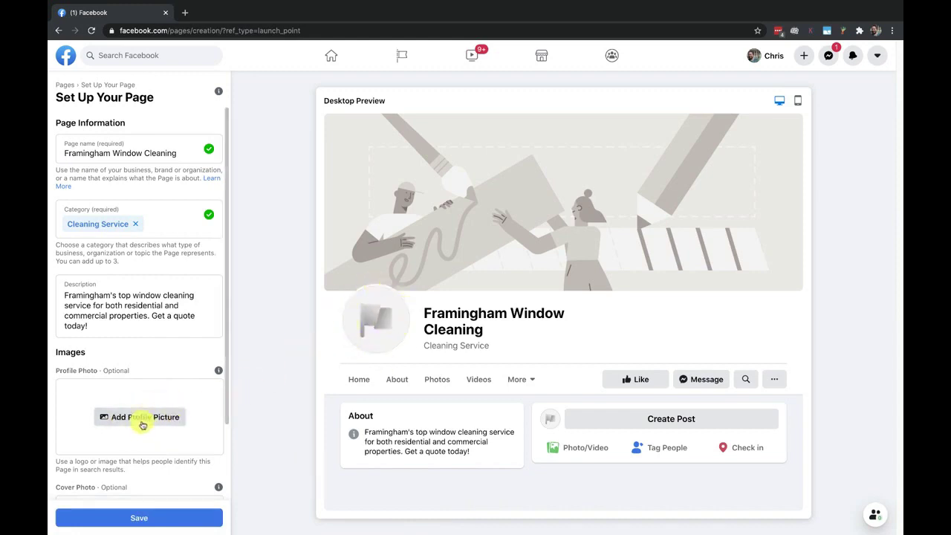
# Search Google Images for 'window cleaner' in a new tab
pyautogui.click(186, 13)
pyautogui.write('window clea')
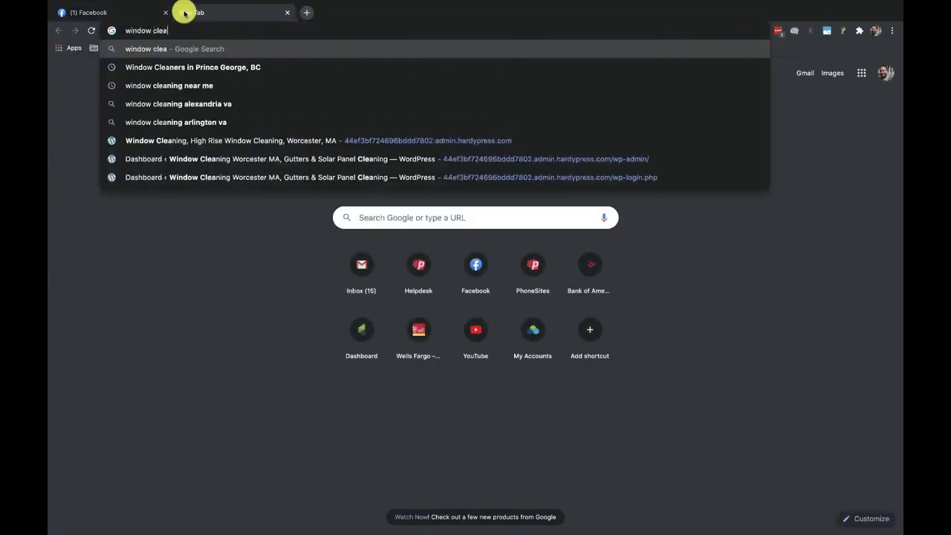
pyautogui.write('ner')
pyautogui.press('Return')
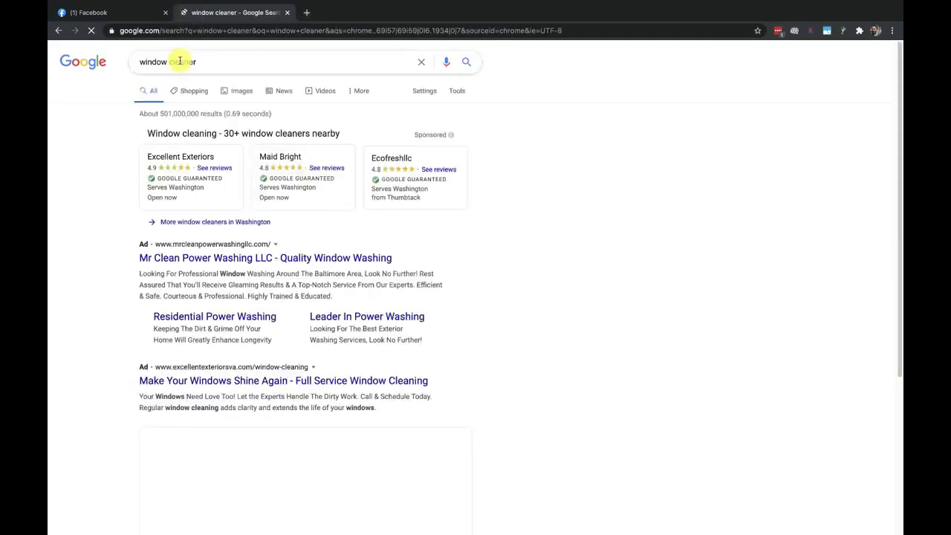
pyautogui.click(238, 90)
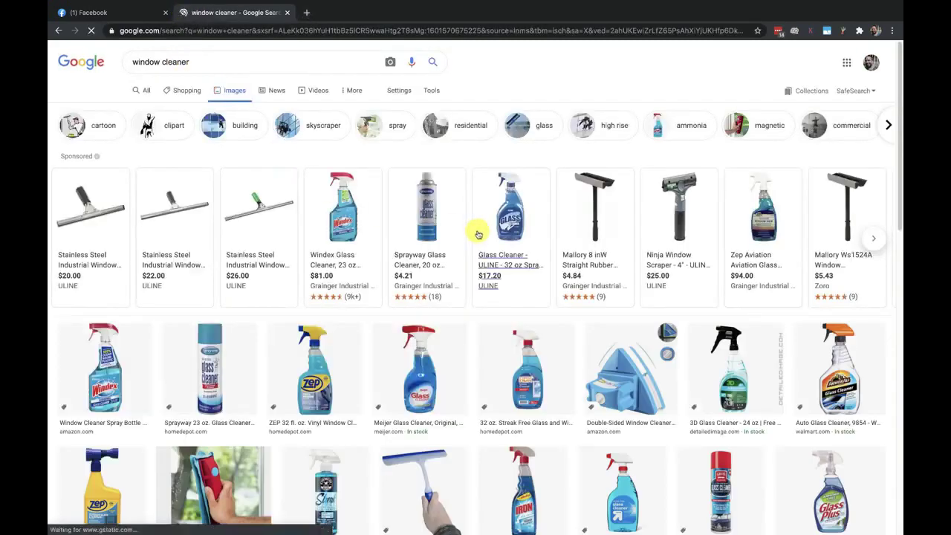
pyautogui.scroll(-3, 436, 354)
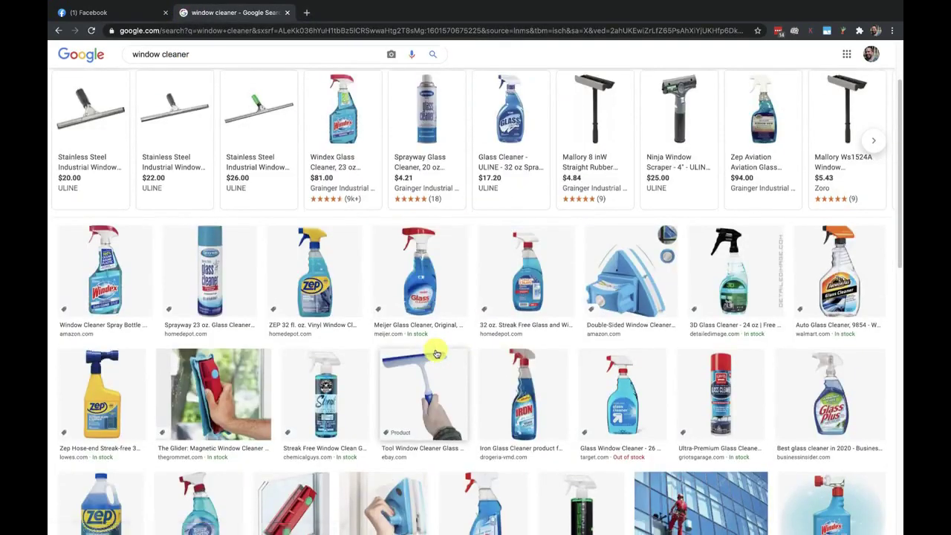
pyautogui.scroll(-3, 437, 353)
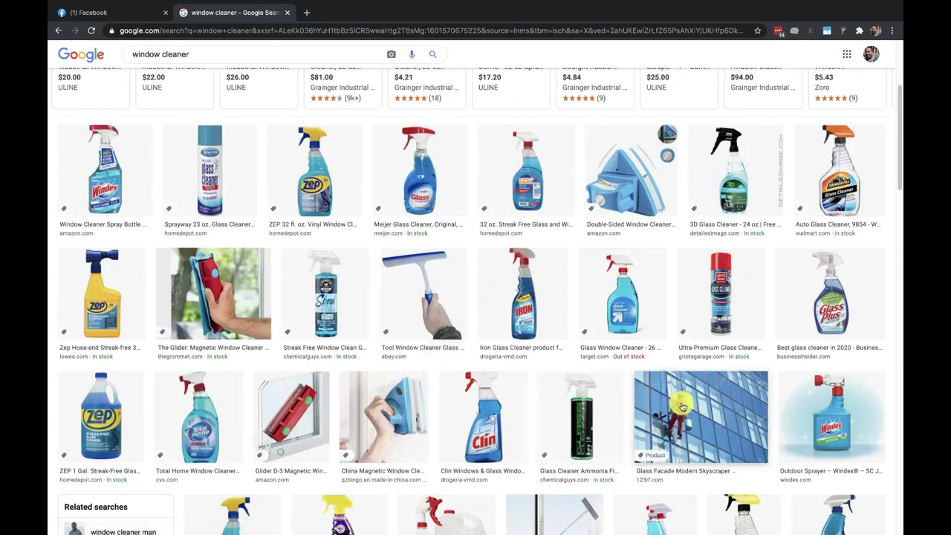
pyautogui.scroll(-7, 682, 407)
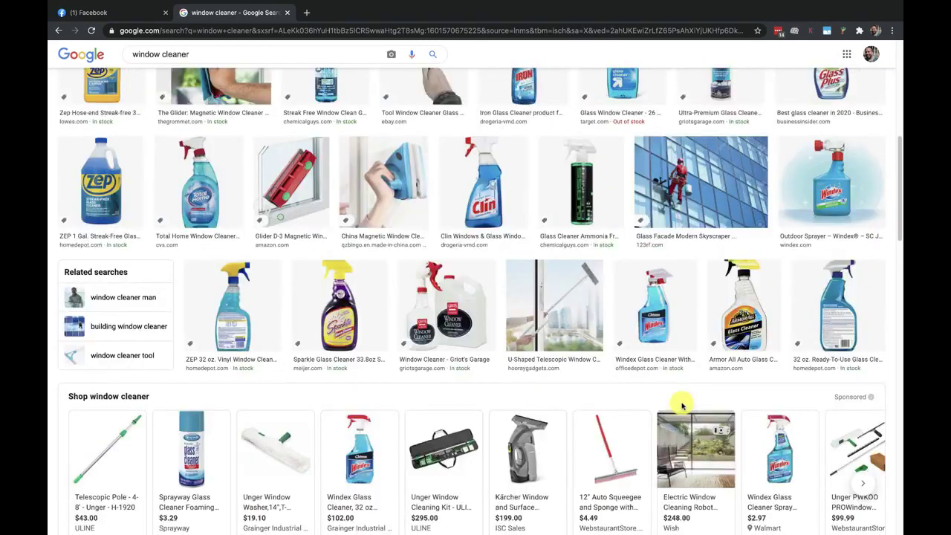
# Save a window-washer photo as window cleaner.jpg
pyautogui.click(688, 193)
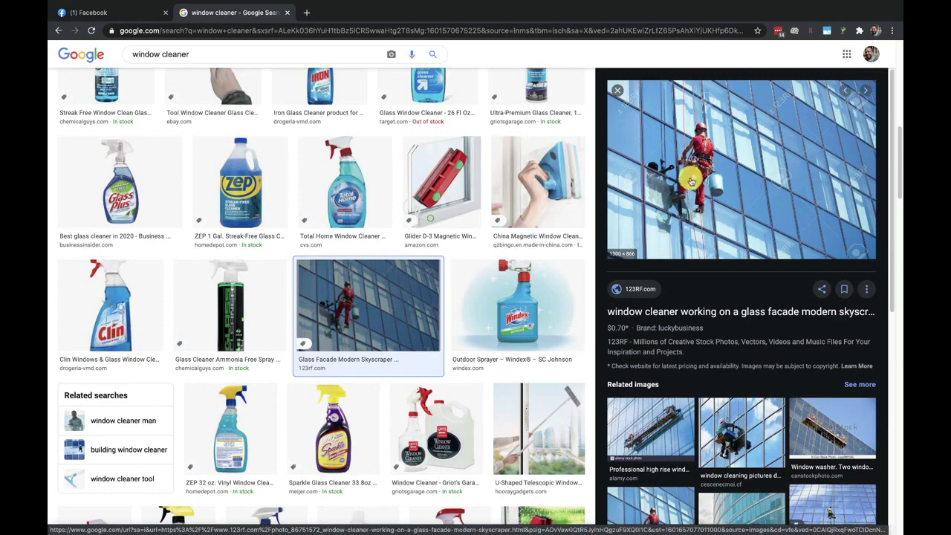
pyautogui.scroll(-1, 729, 429)
pyautogui.click(730, 425)
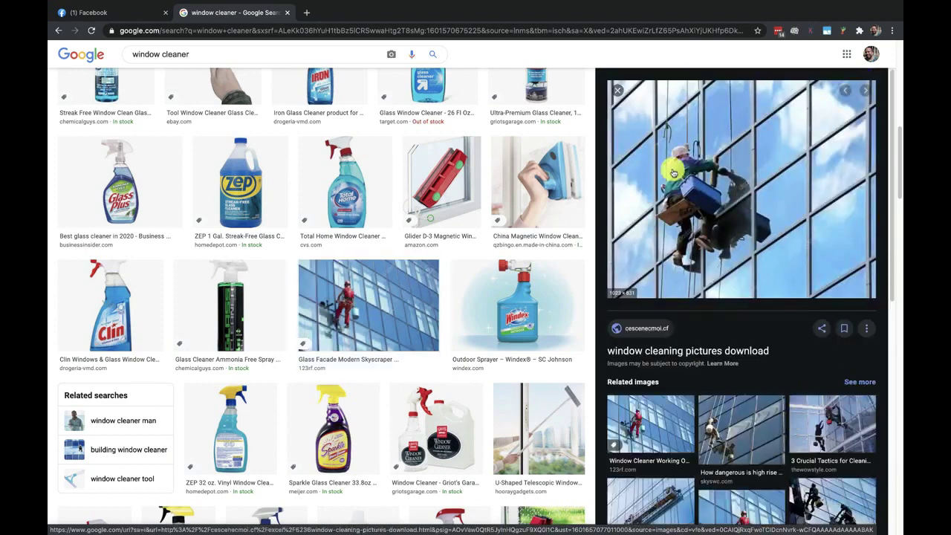
pyautogui.rightClick(727, 174)
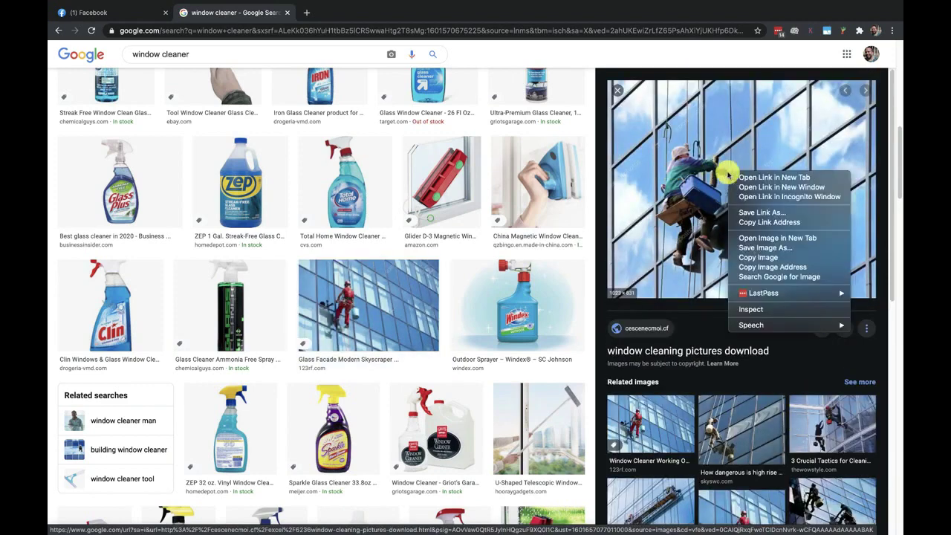
pyautogui.click(752, 249)
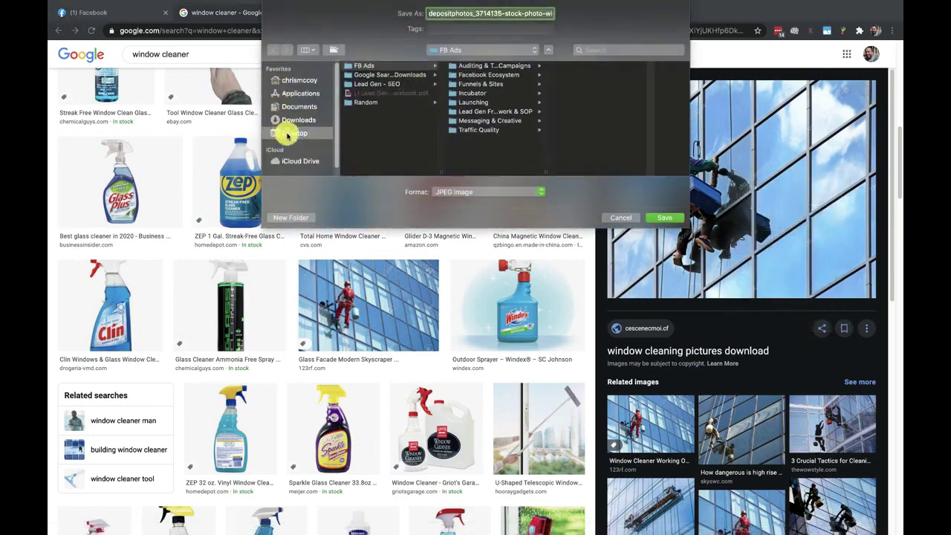
pyautogui.write('window cleaner')
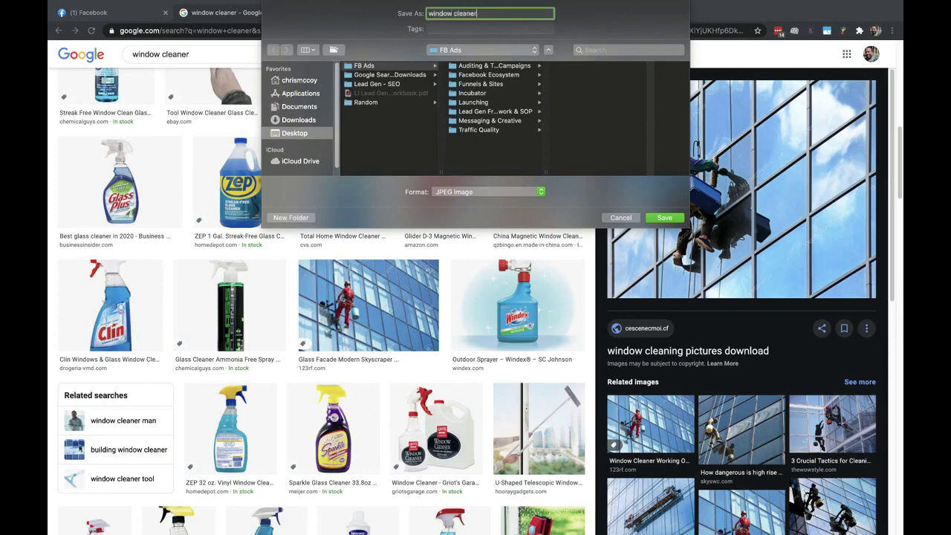
pyautogui.click(661, 217)
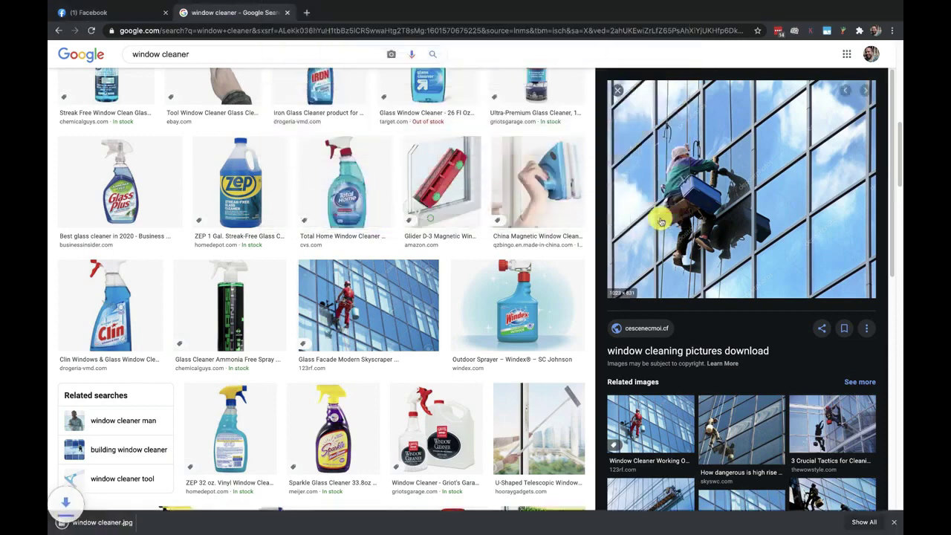
# Upload window cleaner.jpg as the page's profile picture
pyautogui.click(111, 12)
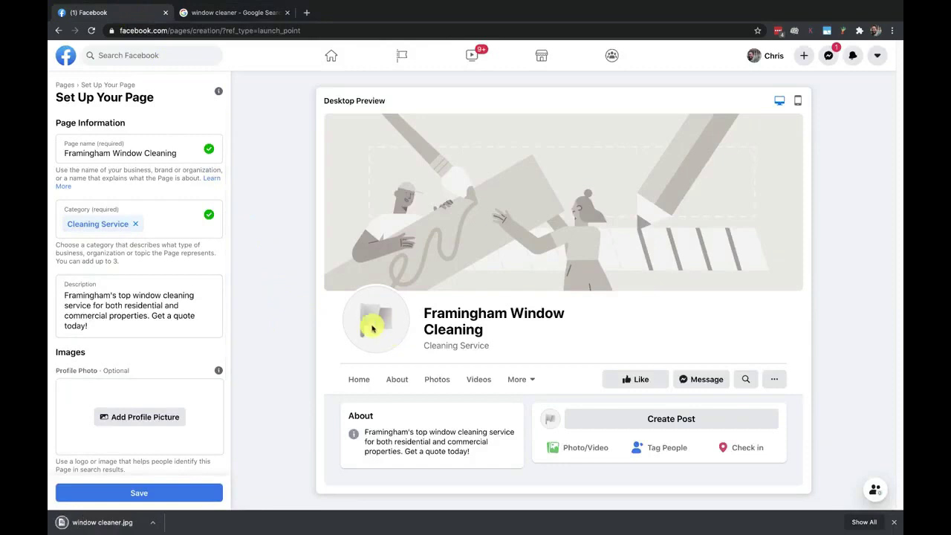
pyautogui.click(117, 417)
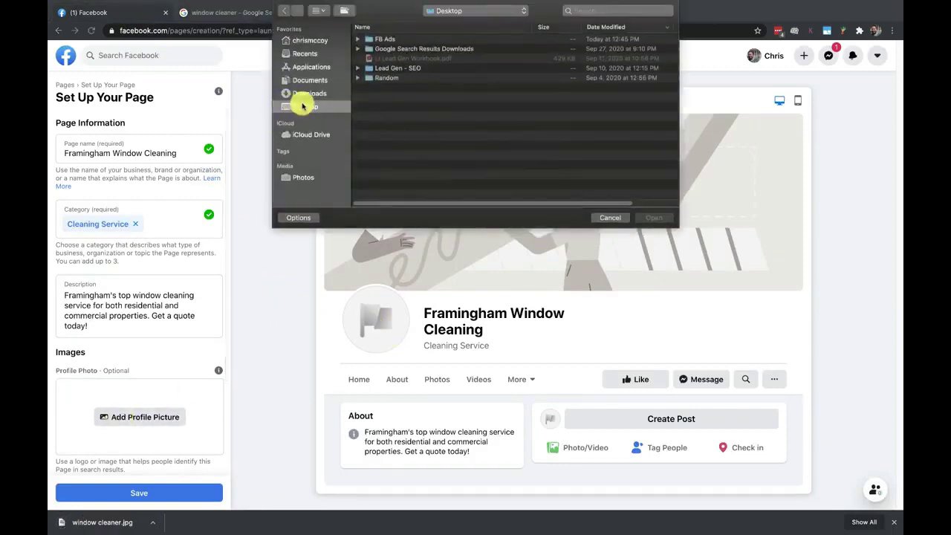
pyautogui.click(387, 48)
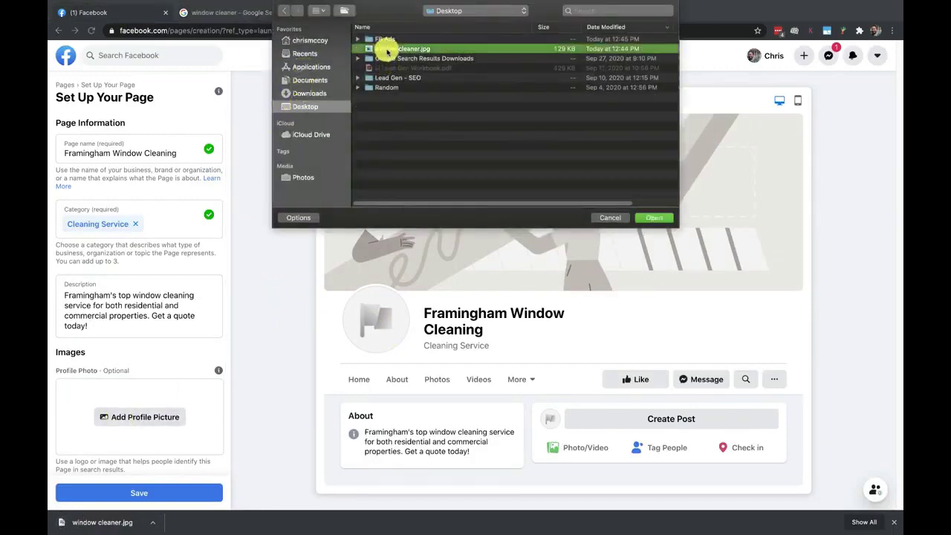
pyautogui.click(659, 215)
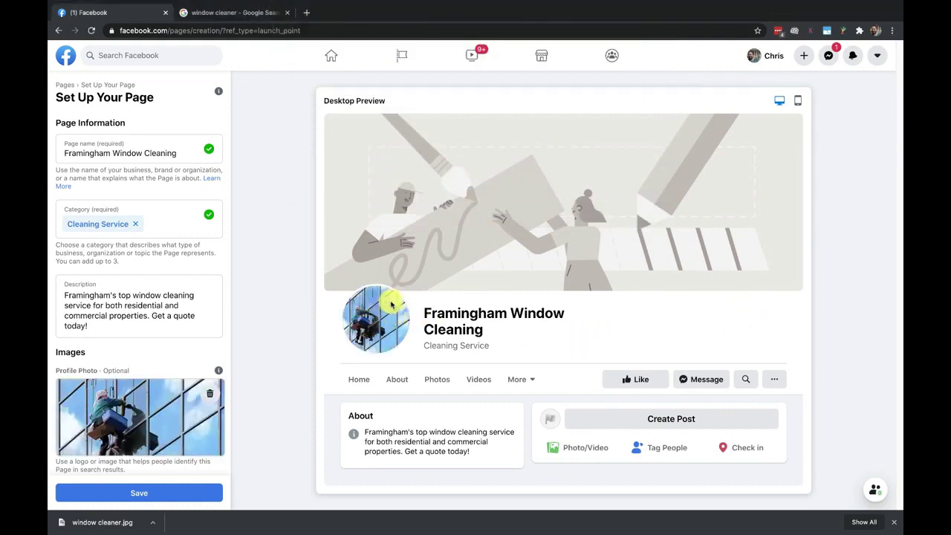
pyautogui.scroll(-3, 208, 410)
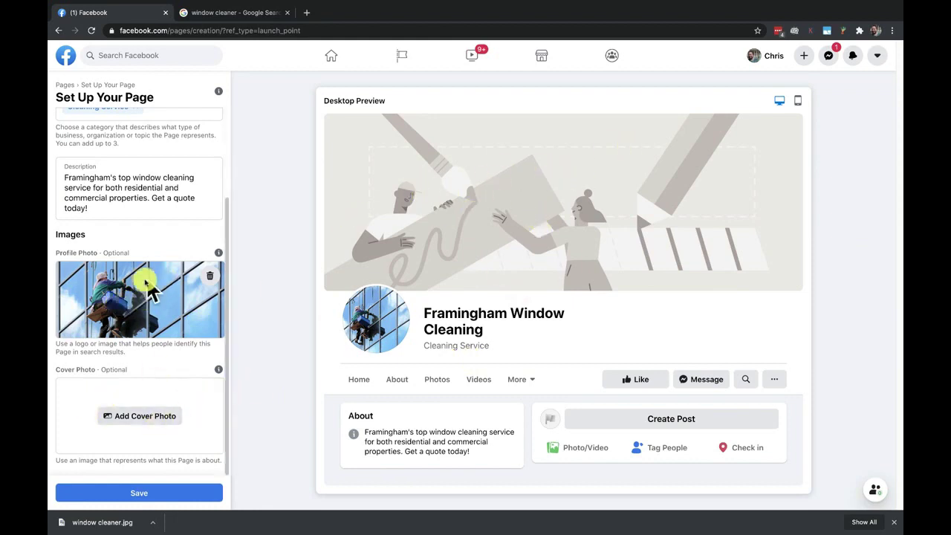
# Set window cleaner.jpg as the cover photo and nudge its framing slightly
pyautogui.click(125, 416)
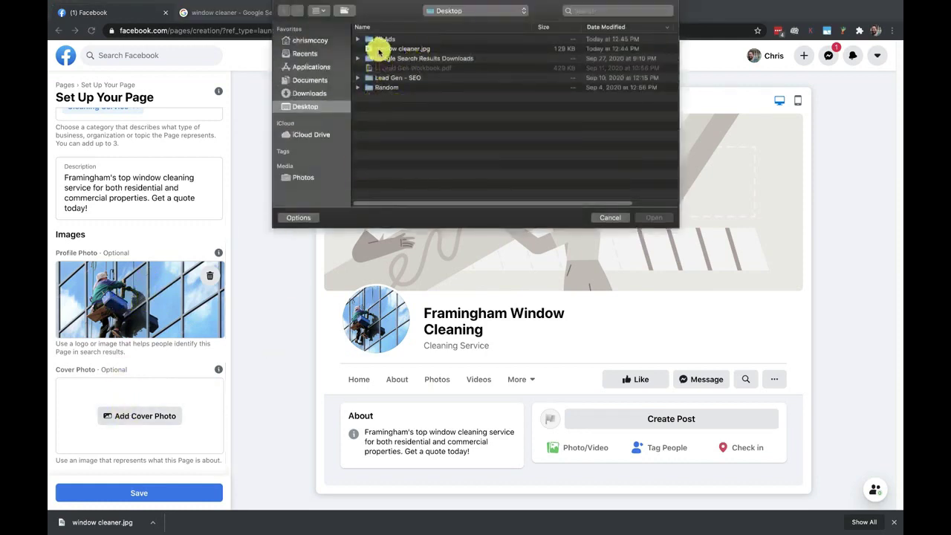
pyautogui.click(379, 48)
pyautogui.click(654, 218)
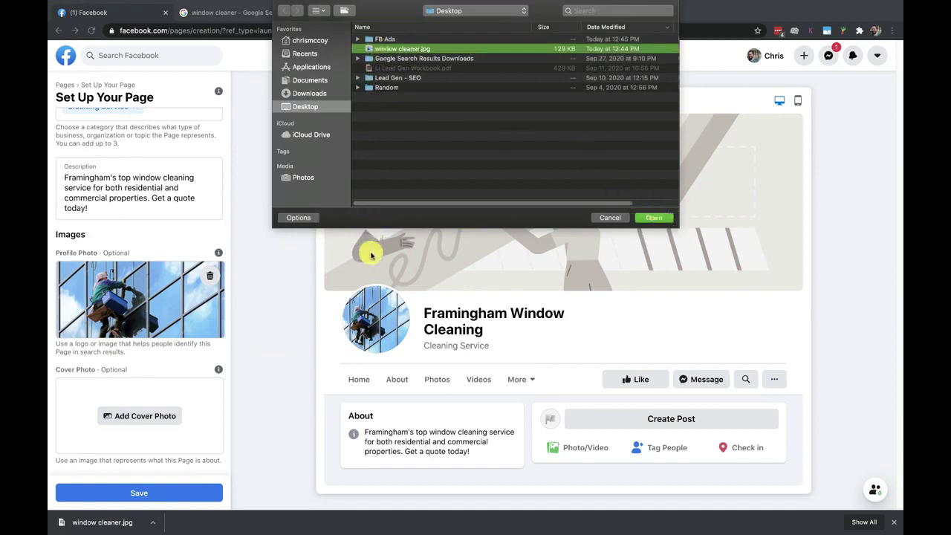
pyautogui.click(657, 217)
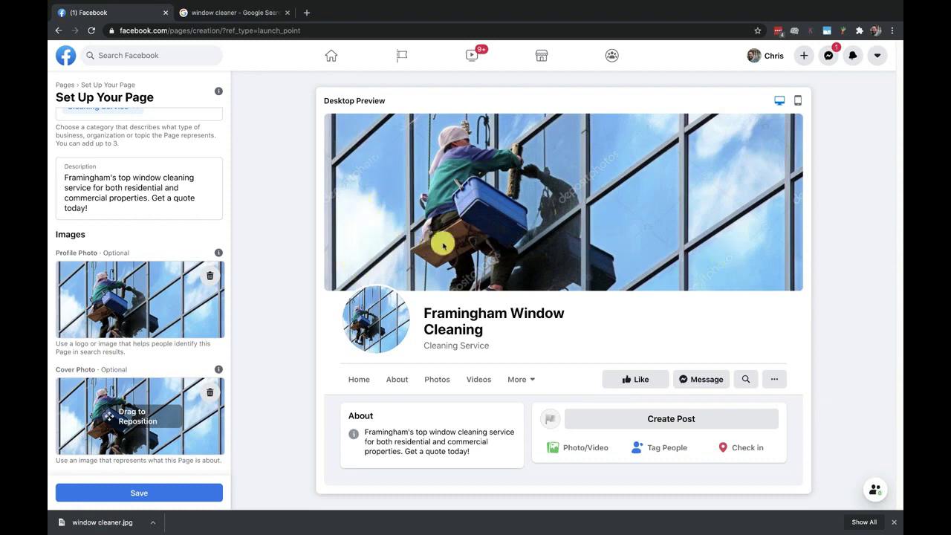
pyautogui.scroll(1, 156, 231)
pyautogui.scroll(3, 156, 230)
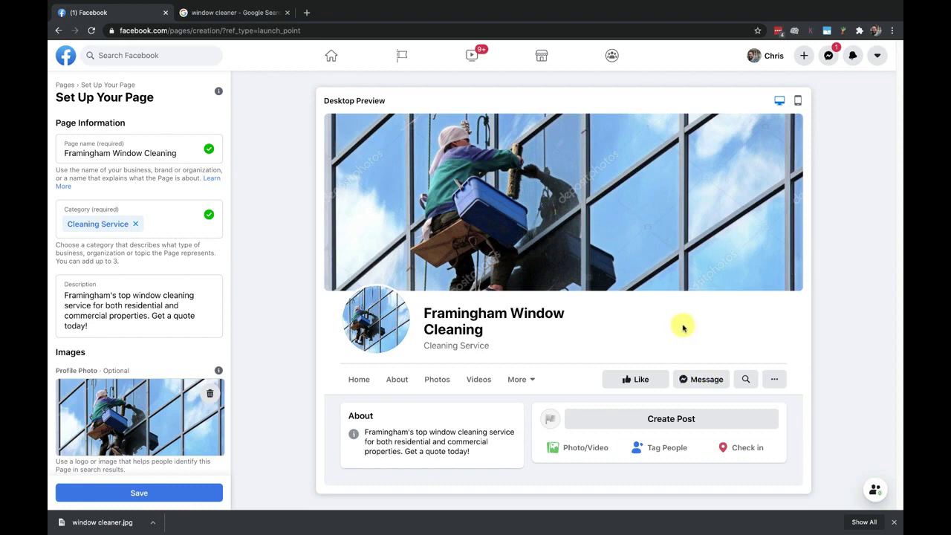
pyautogui.scroll(-2, 223, 357)
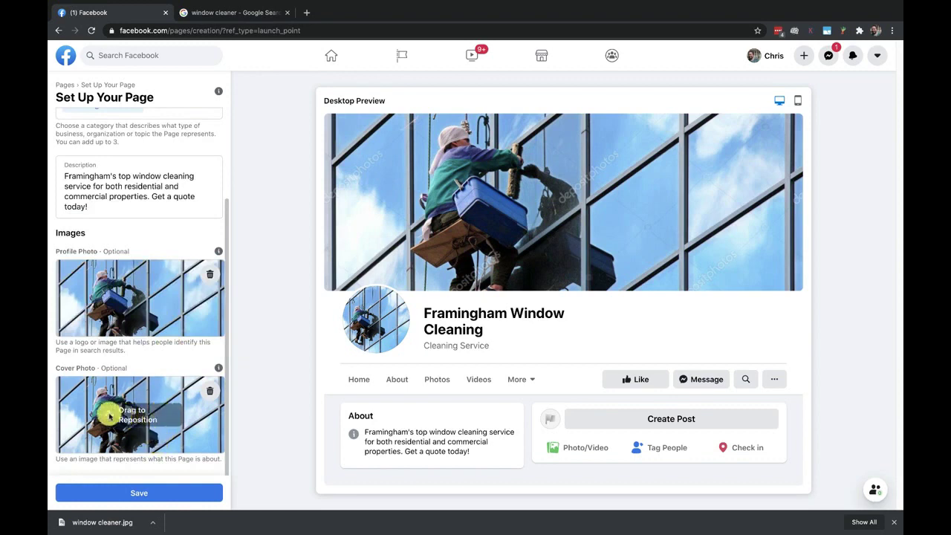
pyautogui.moveTo(100, 407)
pyautogui.mouseDown()
pyautogui.moveTo(97, 391)
pyautogui.moveTo(110, 411)
pyautogui.mouseUp()
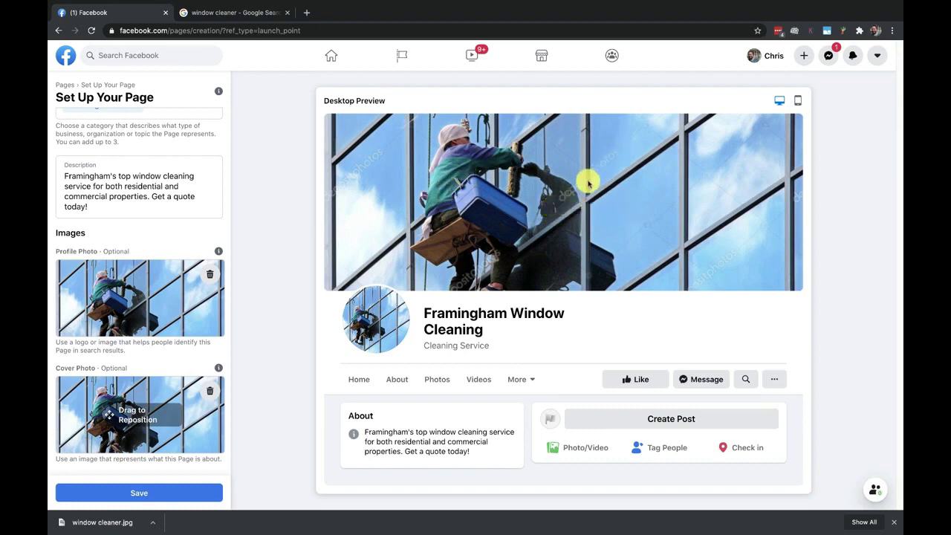
# Show the Usage Rights filter options for the window cleaner image results
pyautogui.click(223, 14)
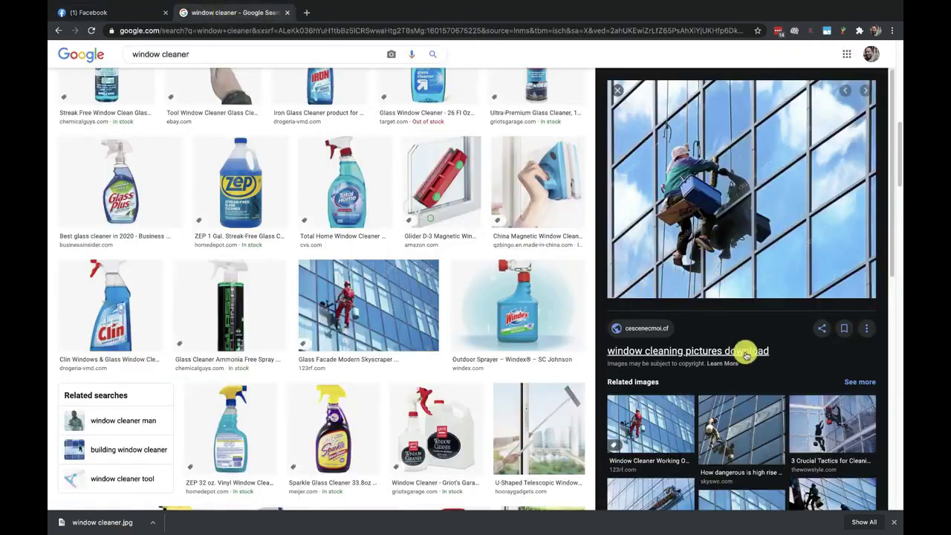
pyautogui.scroll(10, 417, 238)
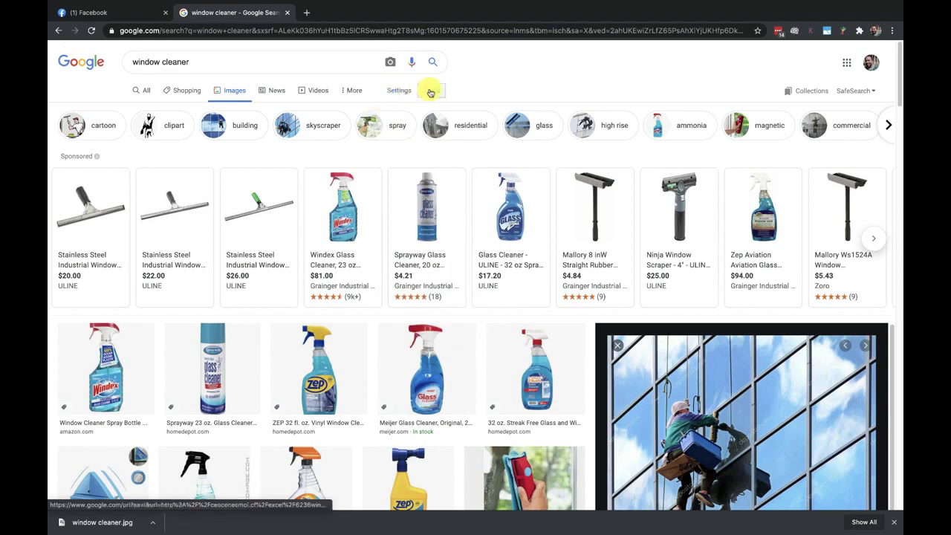
pyautogui.click(431, 90)
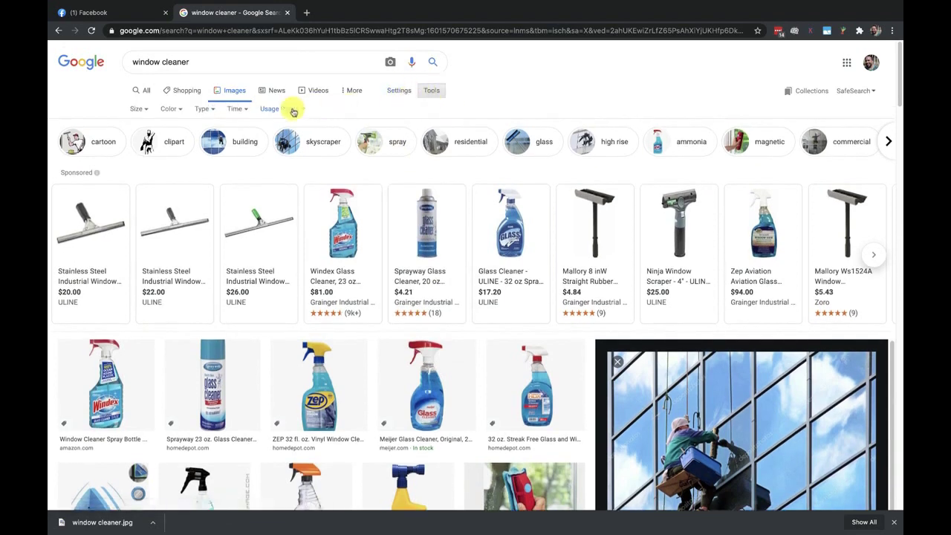
pyautogui.click(292, 109)
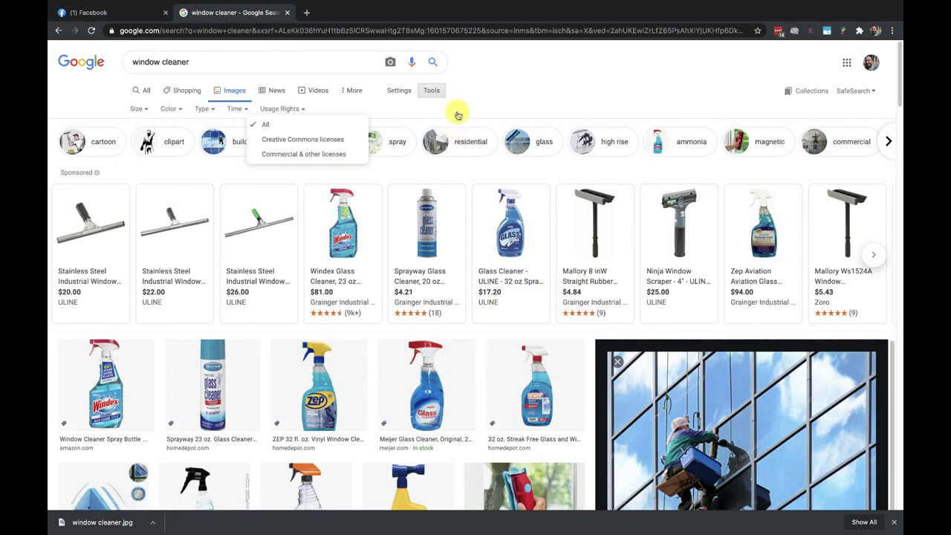
# Save the page setup and view the new page as a visitor
pyautogui.click(128, 14)
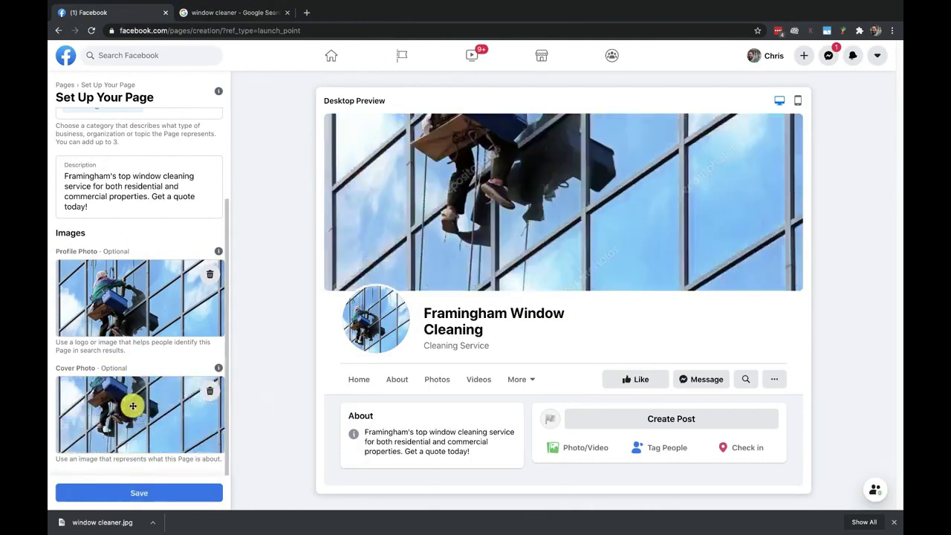
pyautogui.click(134, 497)
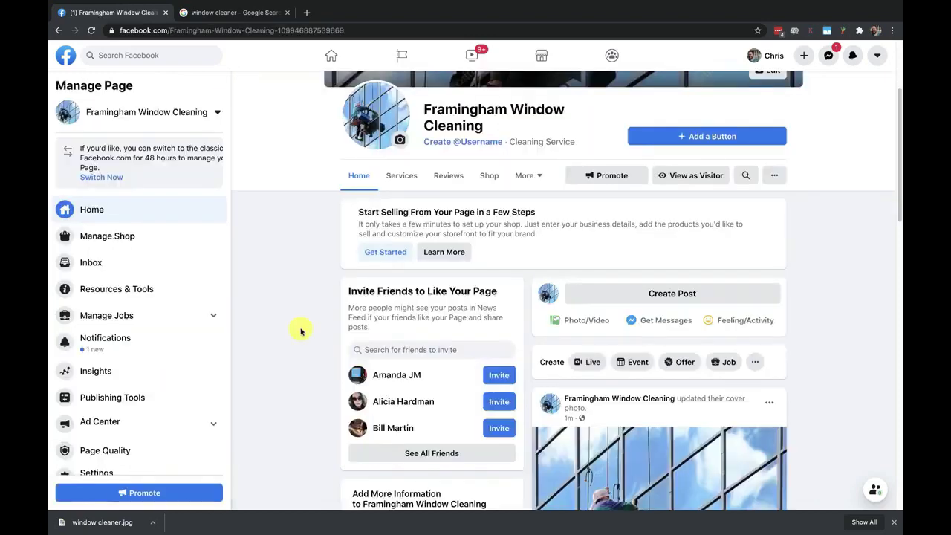
pyautogui.scroll(3, 872, 249)
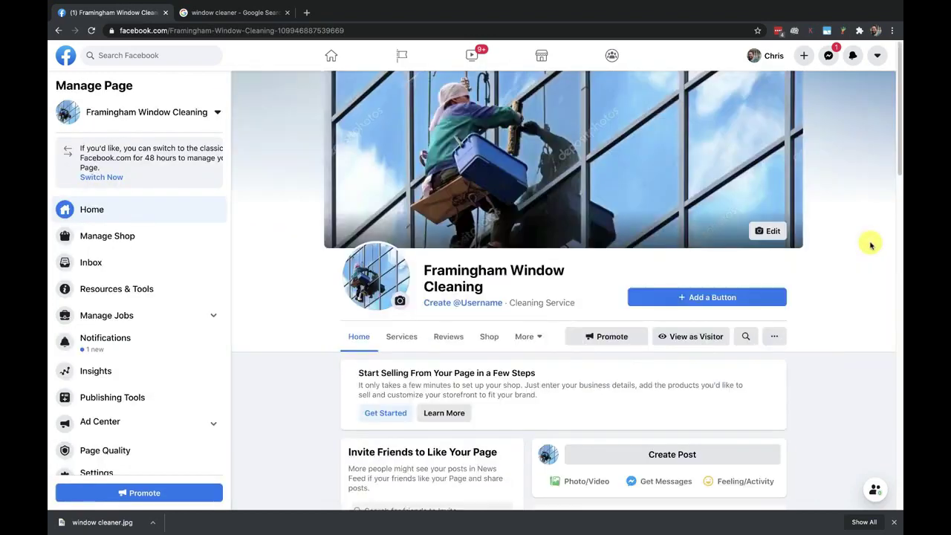
pyautogui.click(684, 338)
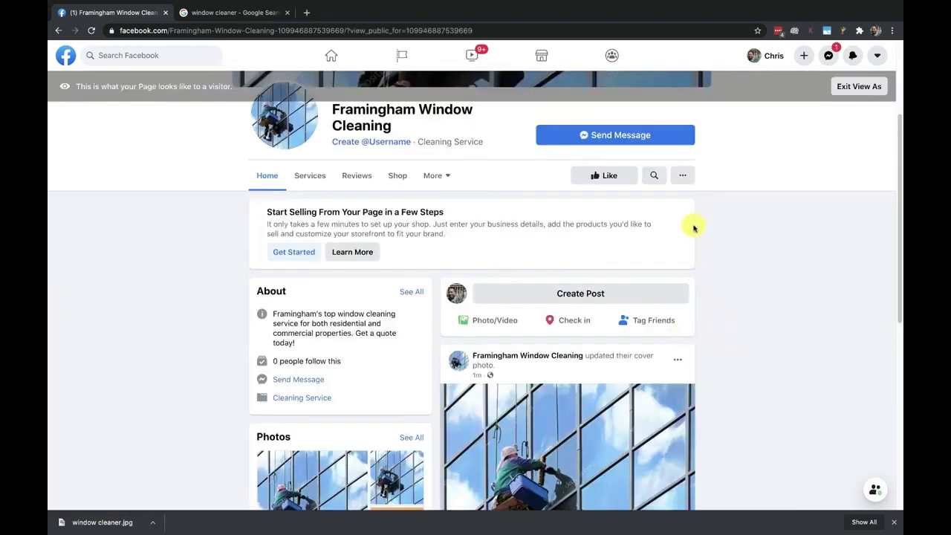
# Look over the About box, photos and posts as a visitor, then exit visitor view
pyautogui.scroll(-1, 728, 272)
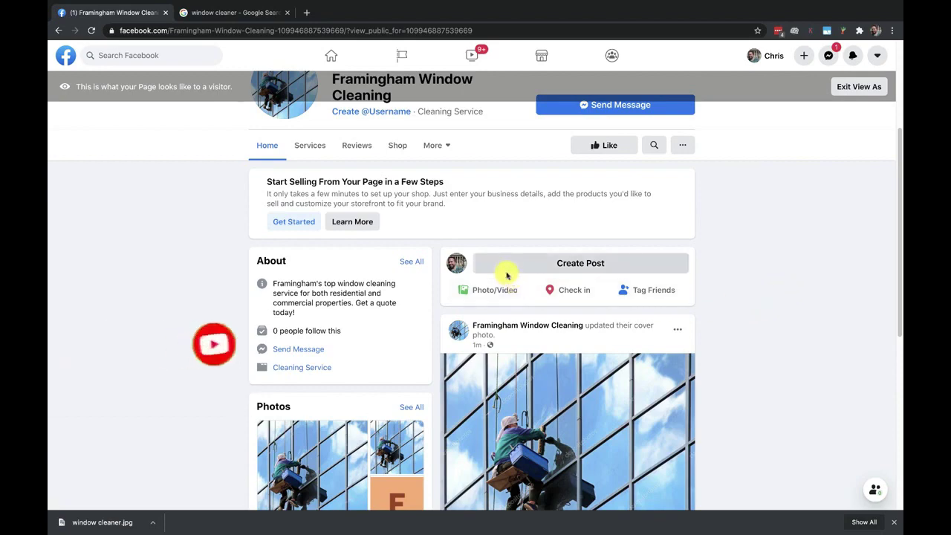
pyautogui.scroll(-3, 707, 342)
pyautogui.scroll(-2, 765, 347)
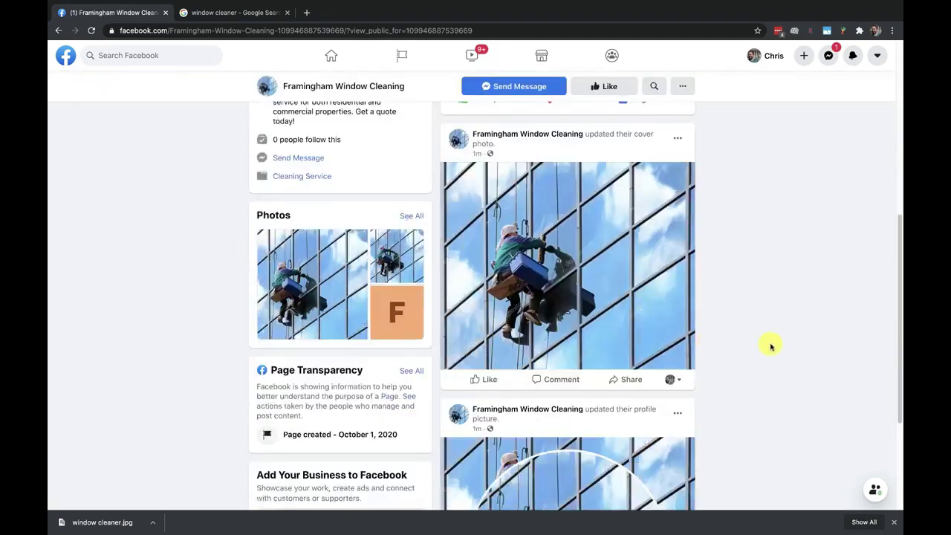
pyautogui.scroll(-5, 768, 346)
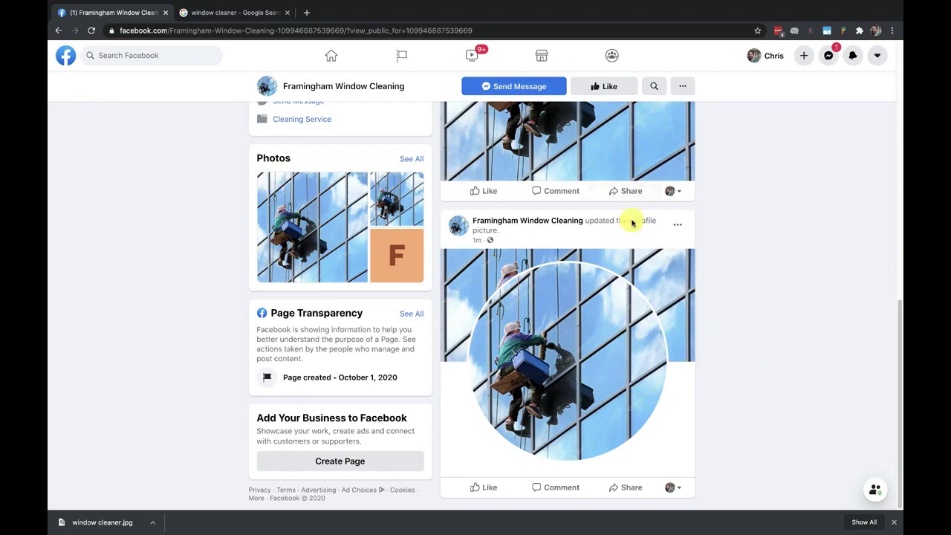
pyautogui.scroll(3, 719, 304)
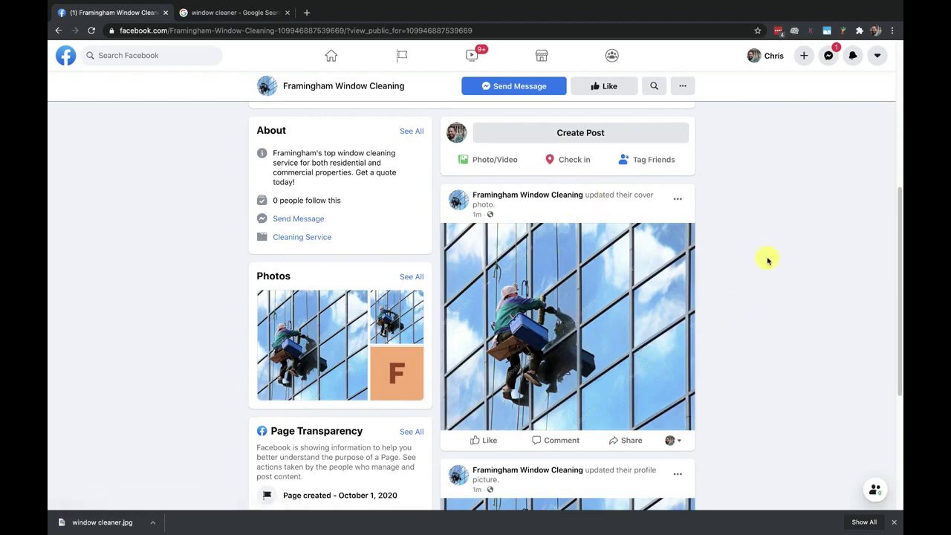
pyautogui.scroll(-2, 768, 260)
pyautogui.scroll(5, 768, 261)
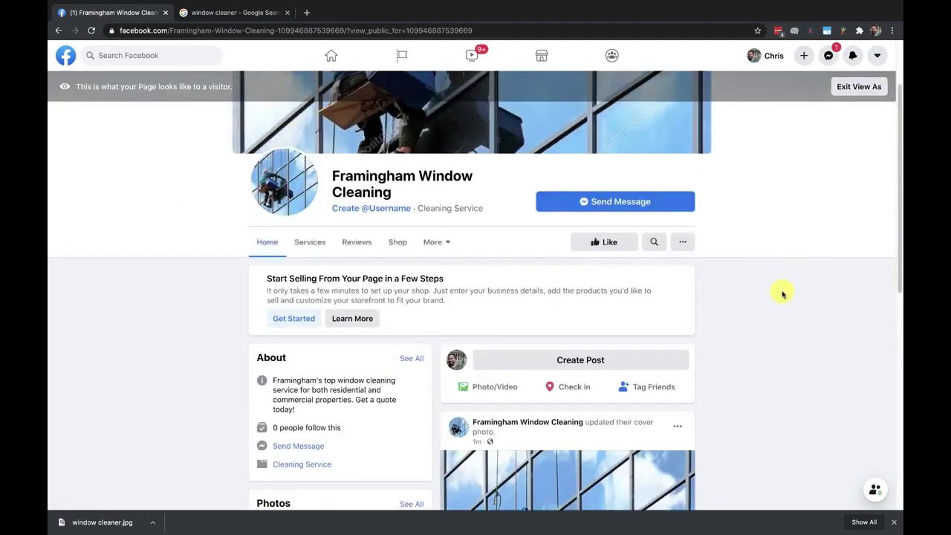
pyautogui.scroll(-1, 782, 295)
pyautogui.scroll(3, 783, 295)
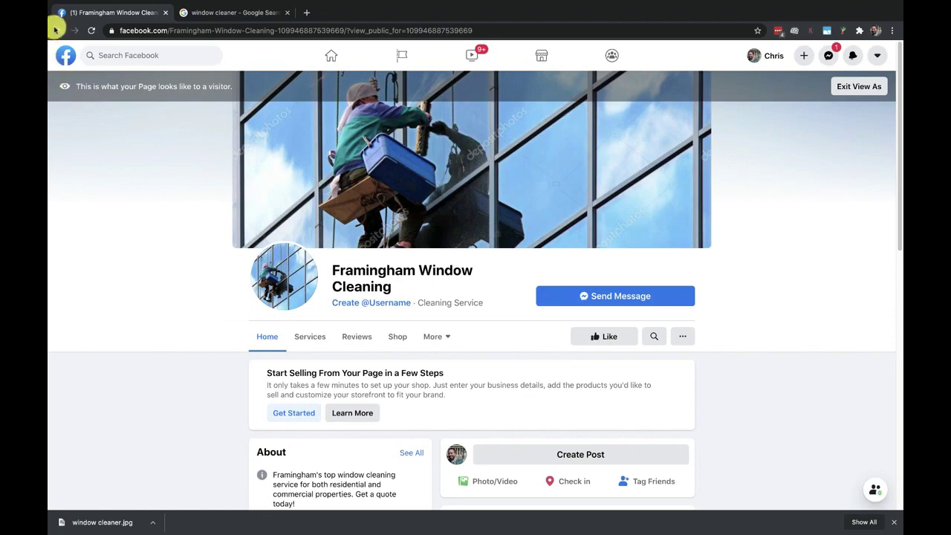
pyautogui.click(854, 88)
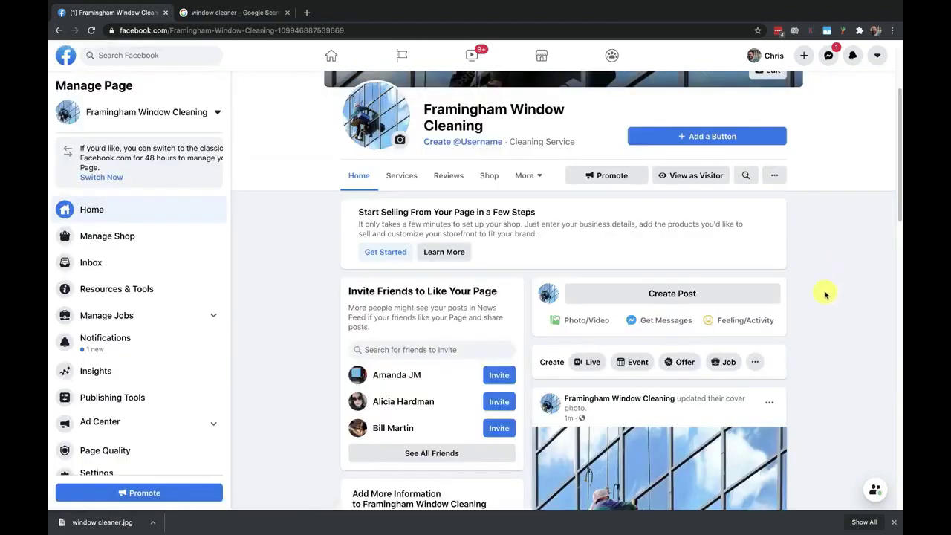
# Scroll down the page's Home view to its About section
pyautogui.scroll(-4, 803, 249)
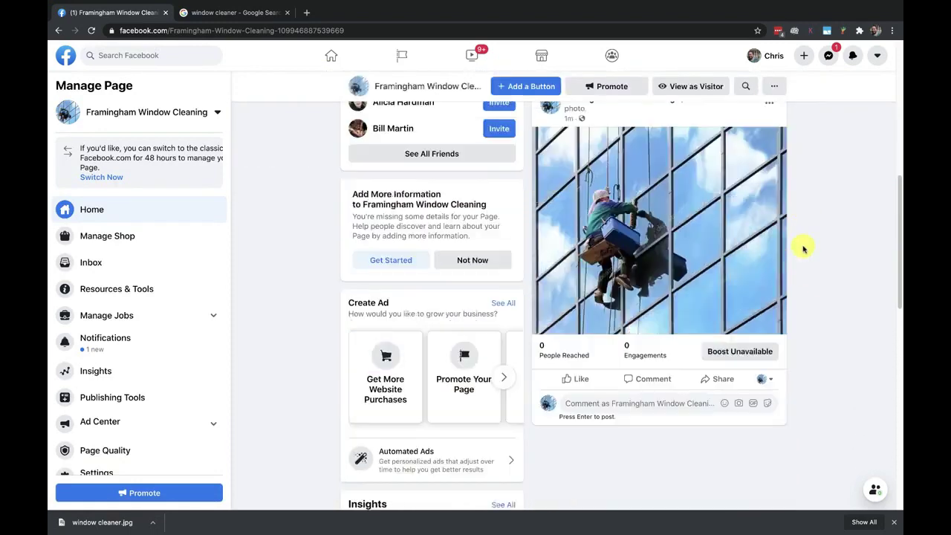
pyautogui.scroll(-5, 806, 252)
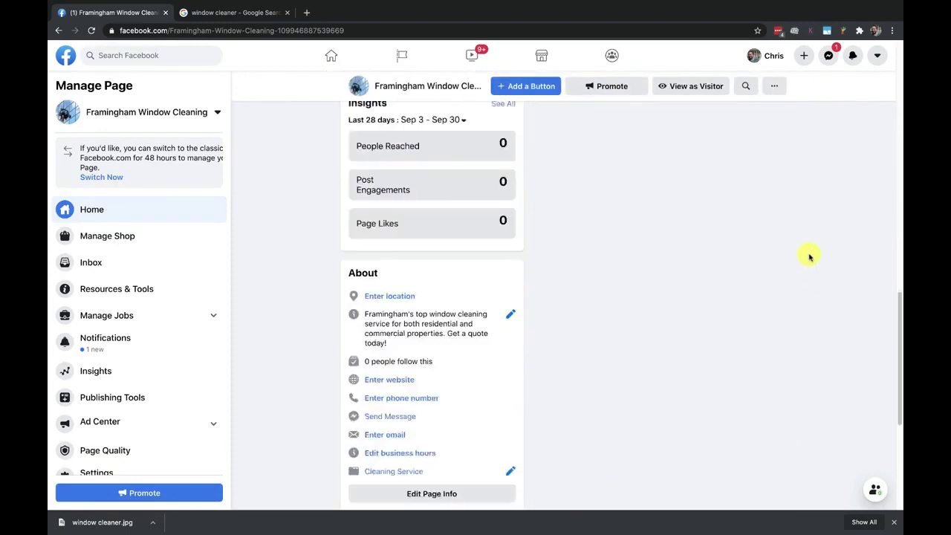
pyautogui.scroll(-1, 810, 257)
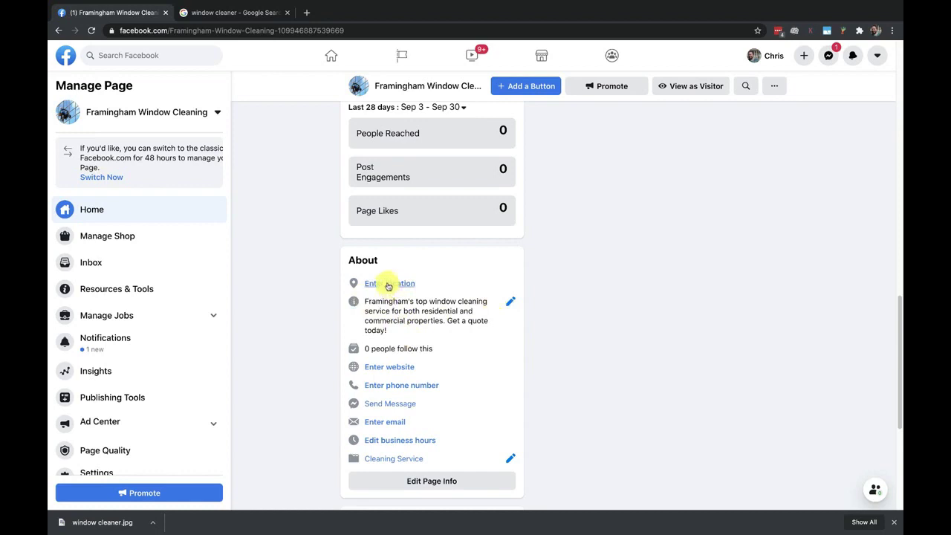
pyautogui.click(389, 285)
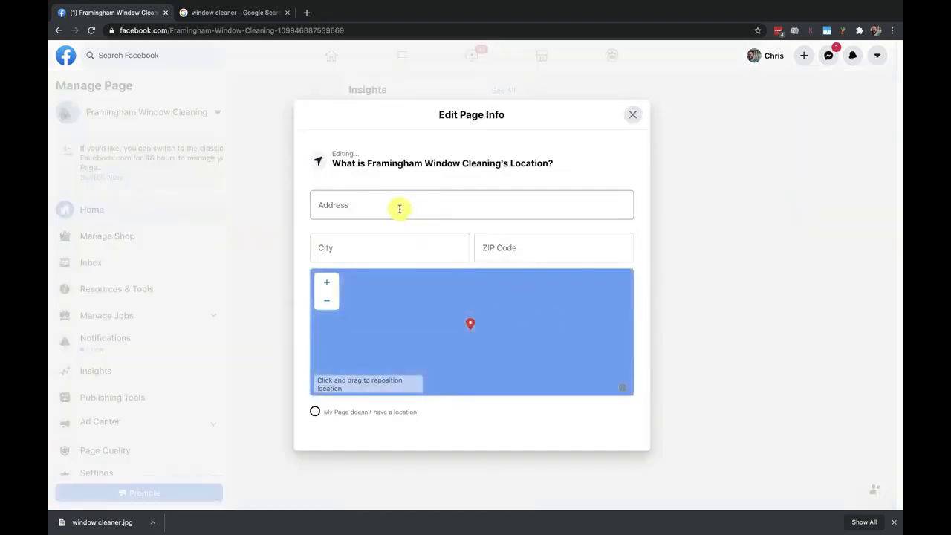
pyautogui.click(375, 253)
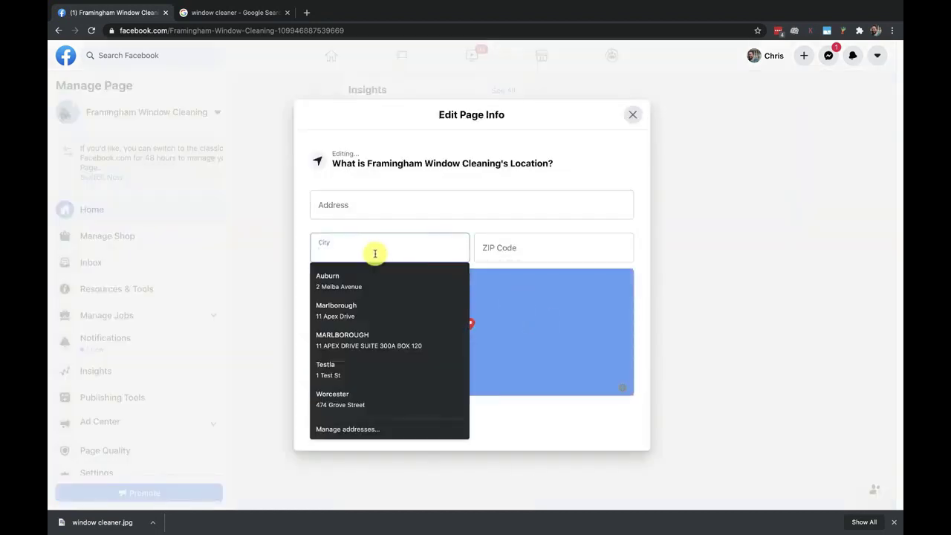
pyautogui.write('framingham')
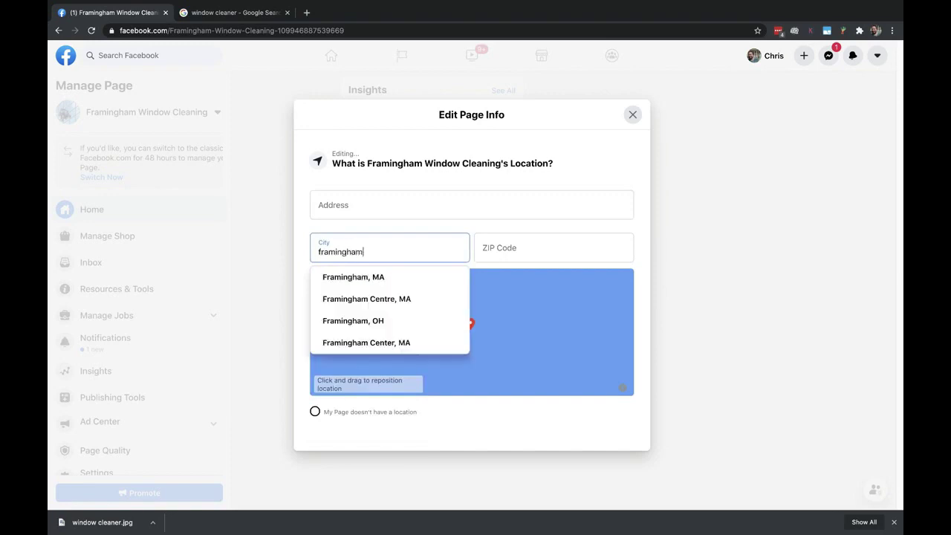
pyautogui.click(379, 273)
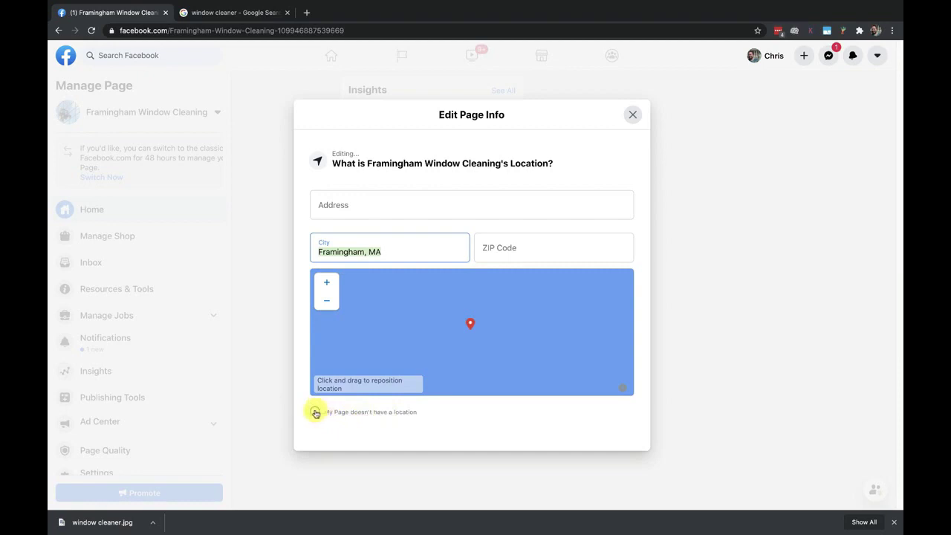
pyautogui.click(315, 413)
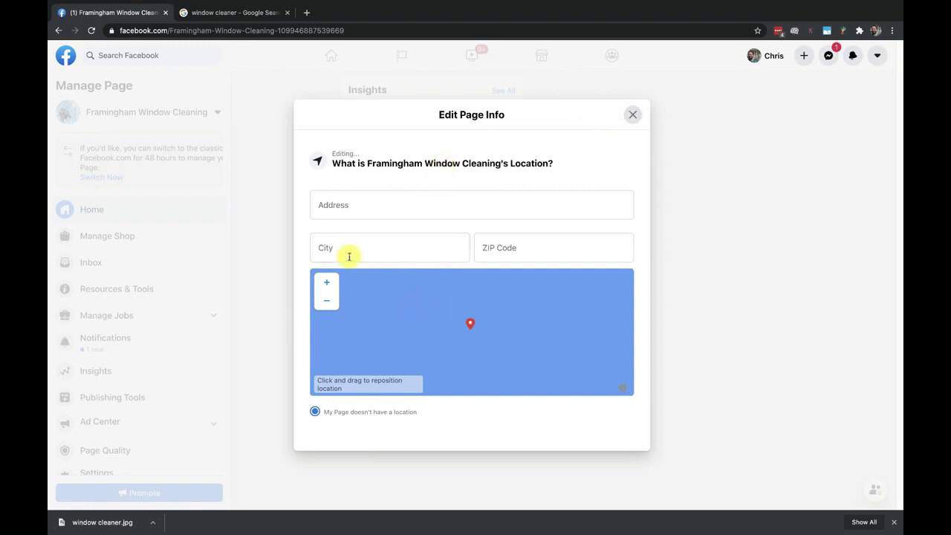
pyautogui.click(632, 114)
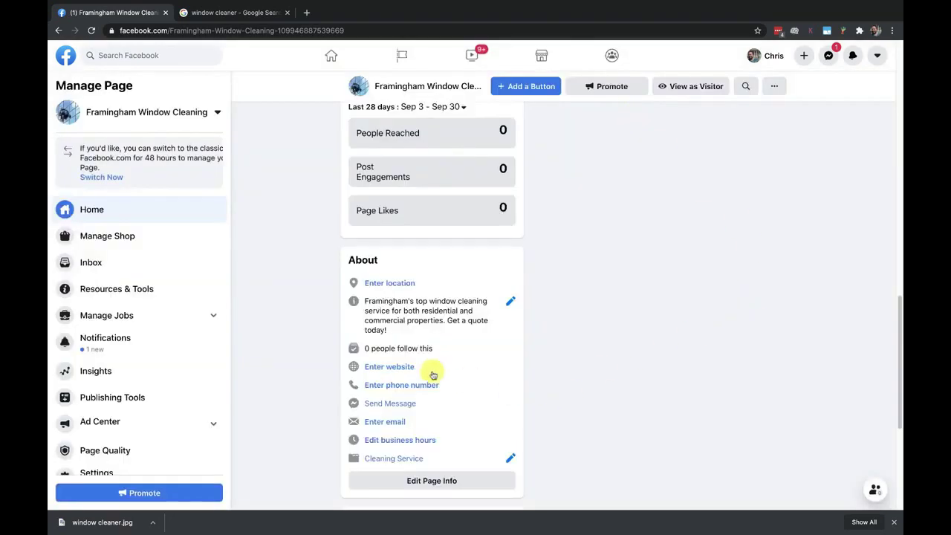
pyautogui.click(382, 367)
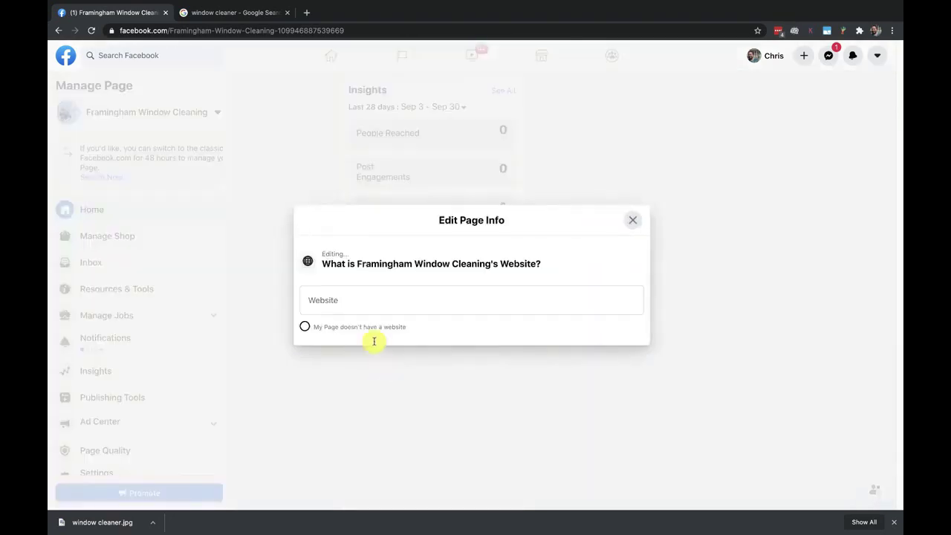
pyautogui.write('https://framinghamwindowclea')
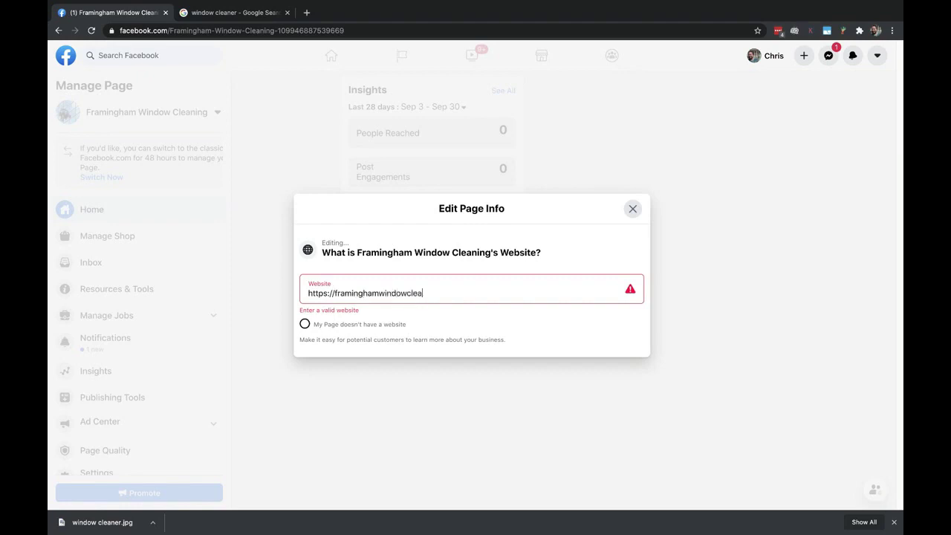
pyautogui.write('ning.com')
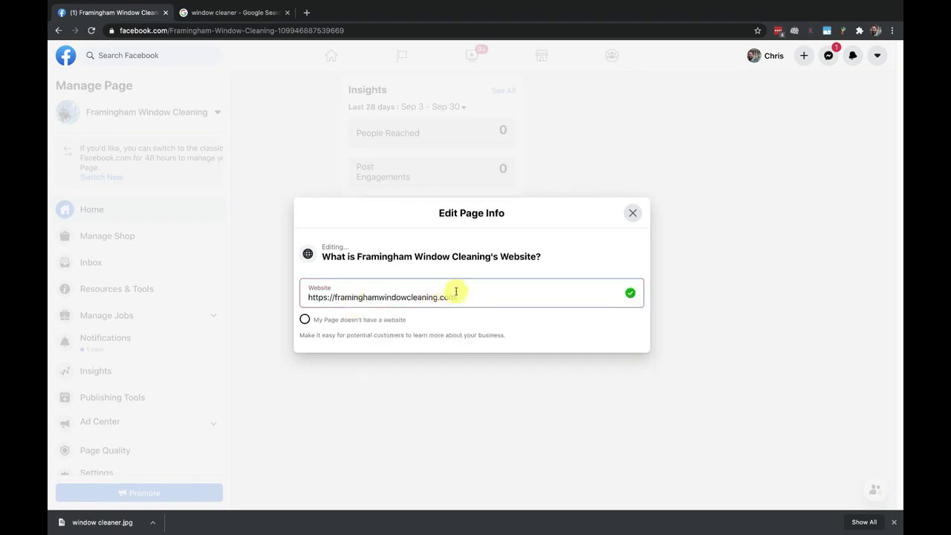
pyautogui.click(633, 215)
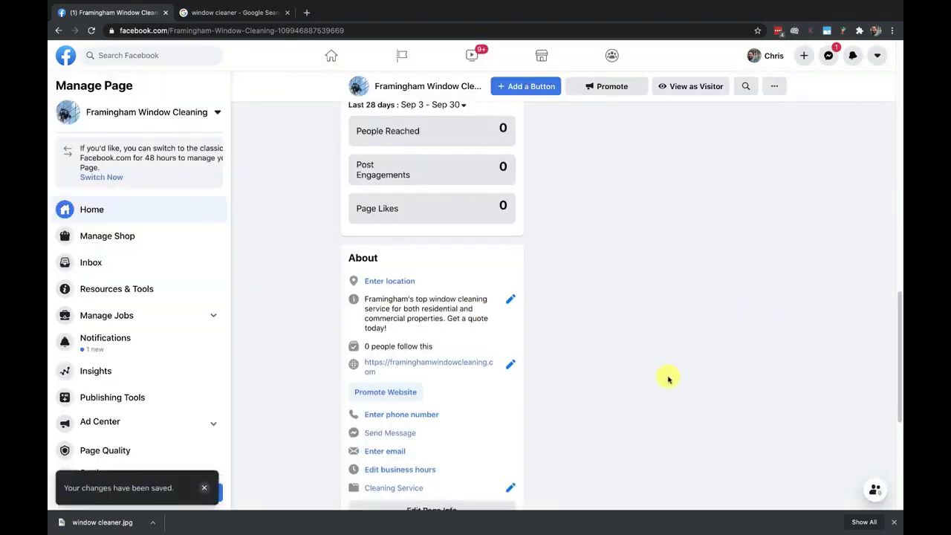
# Open the phone number editor and close it without adding a number
pyautogui.scroll(-1, 666, 377)
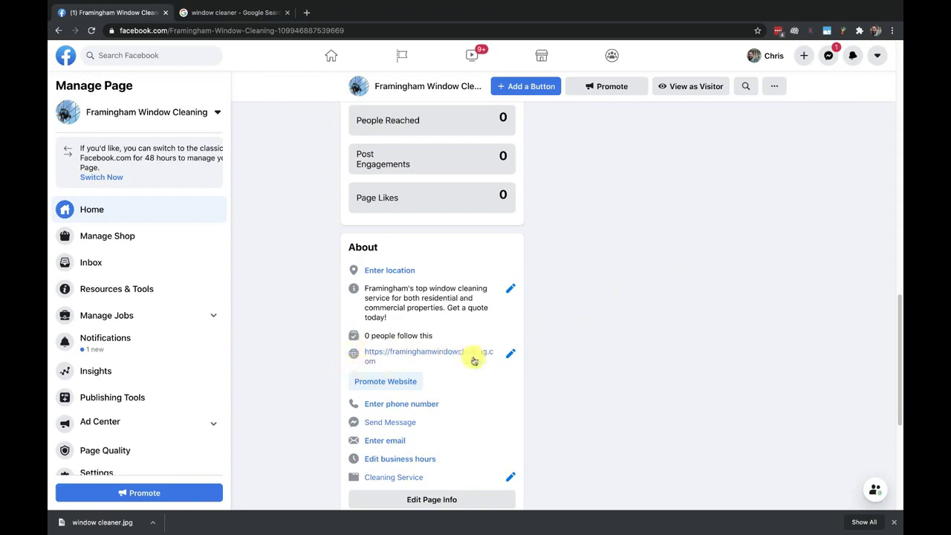
pyautogui.click(423, 406)
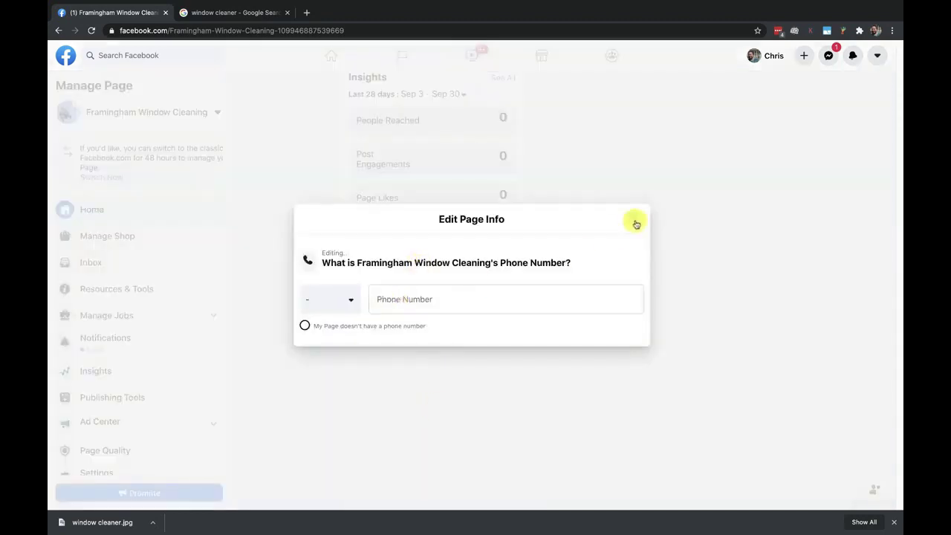
pyautogui.click(632, 219)
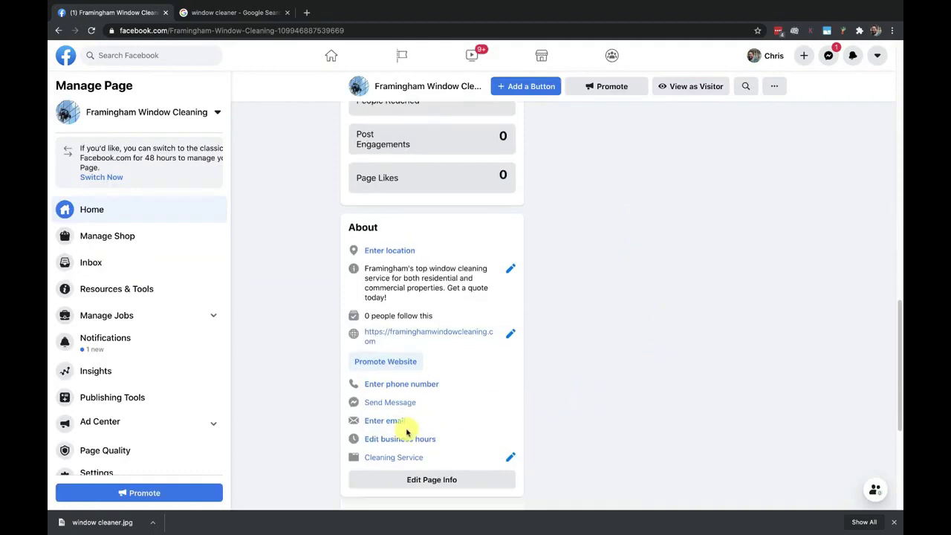
# Enter the business's Gmail contact address in the page's About email field and close the editor
pyautogui.click(389, 421)
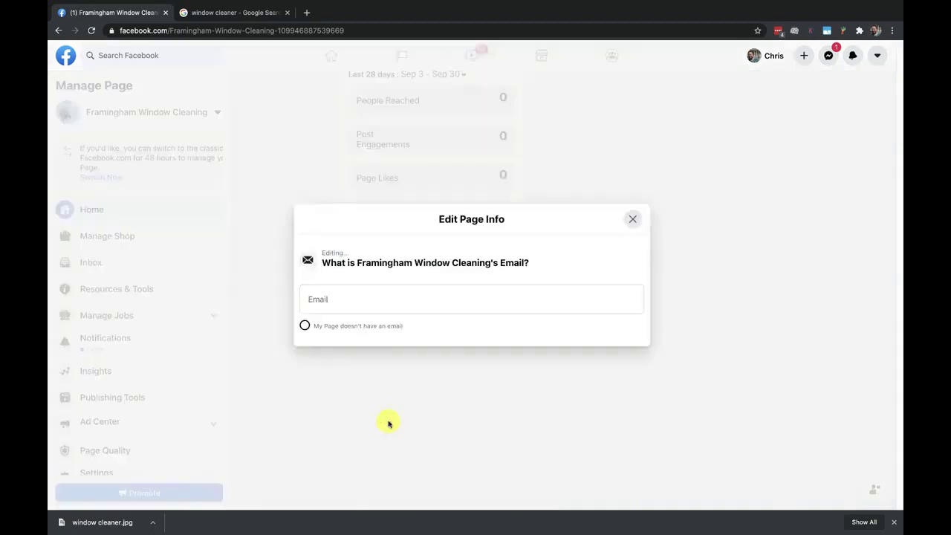
pyautogui.click(361, 300)
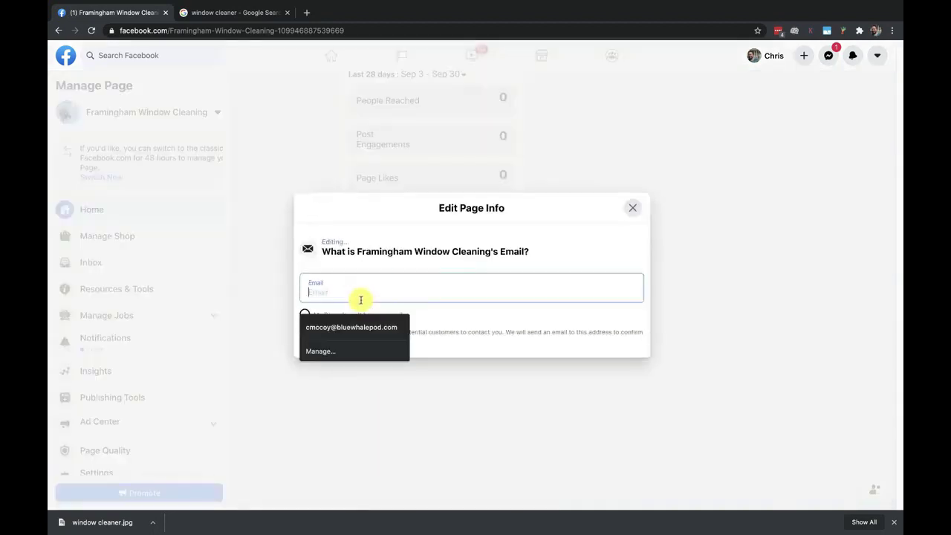
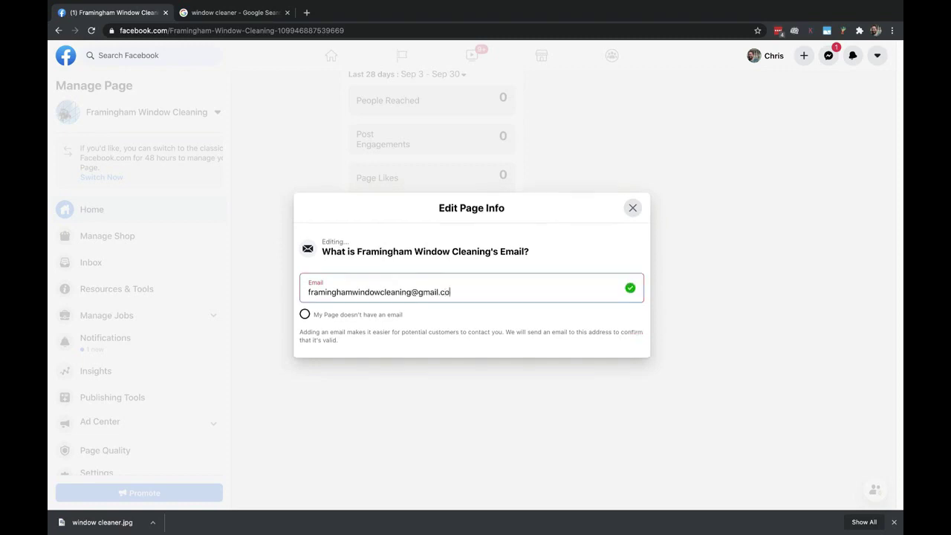
pyautogui.click(782, 257)
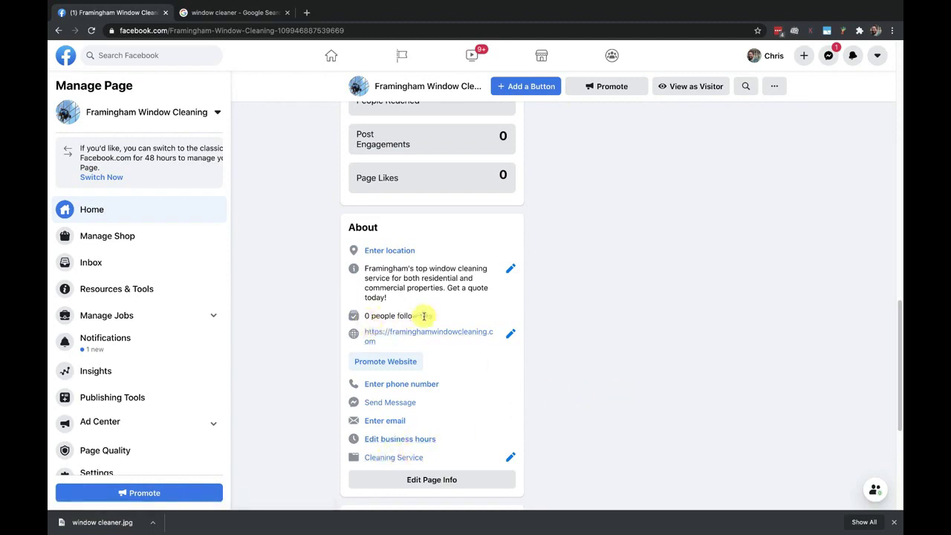
pyautogui.scroll(1, 423, 316)
pyautogui.scroll(3, 425, 319)
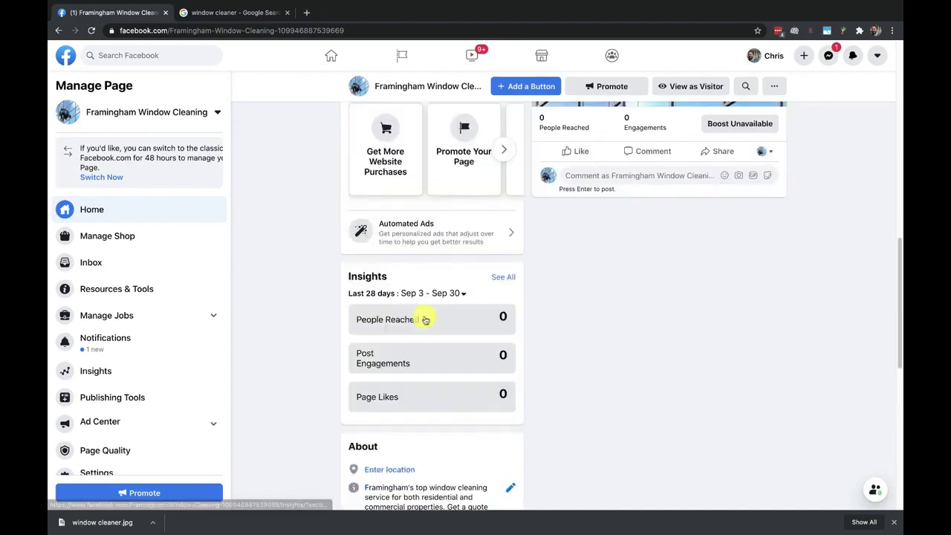
pyautogui.scroll(10, 565, 305)
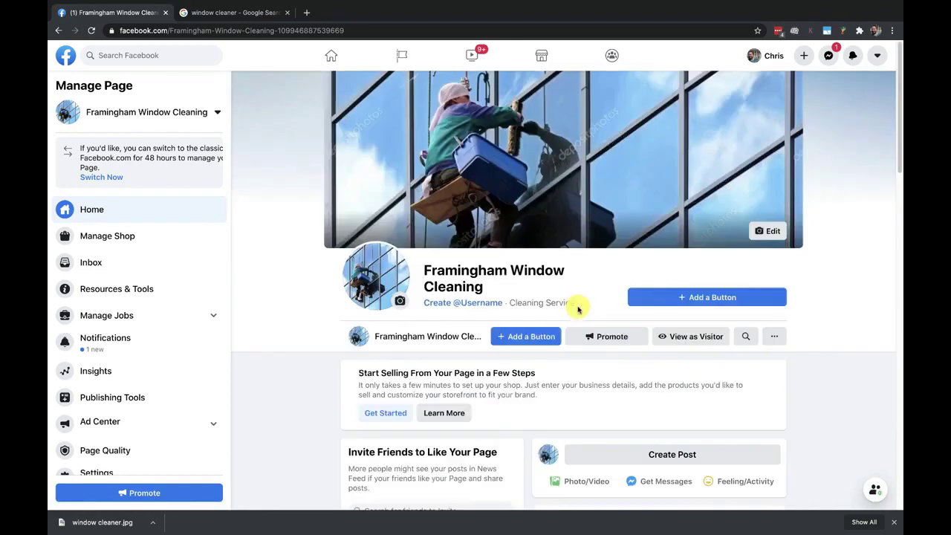
pyautogui.click(772, 338)
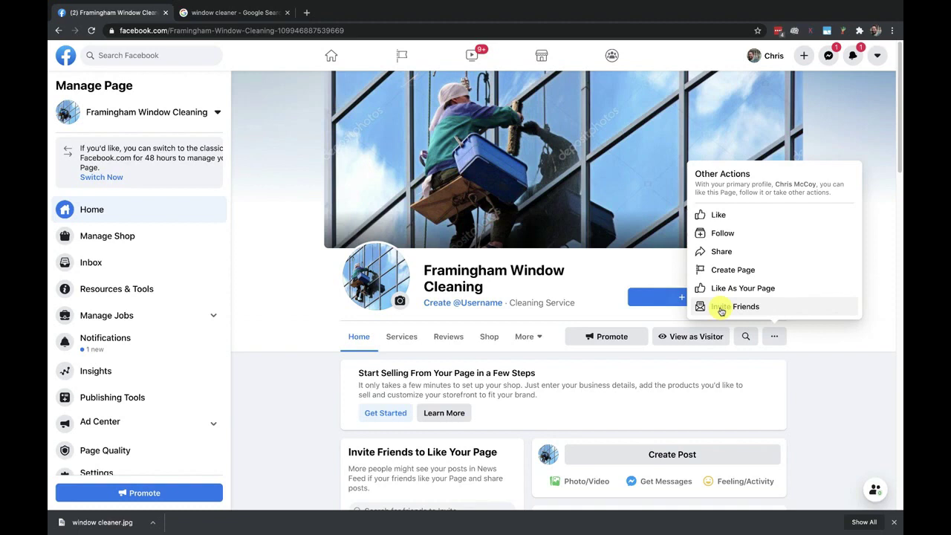
pyautogui.click(827, 387)
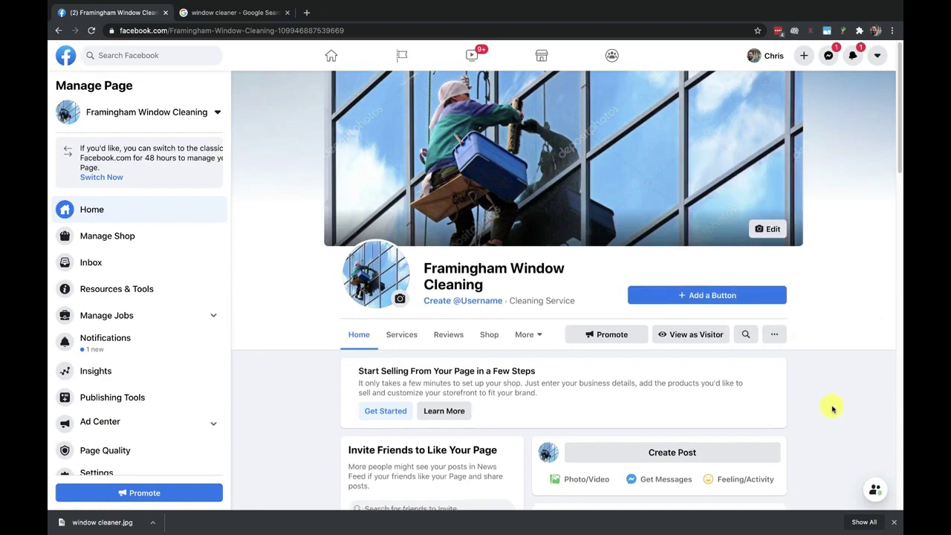
pyautogui.scroll(-10, 832, 409)
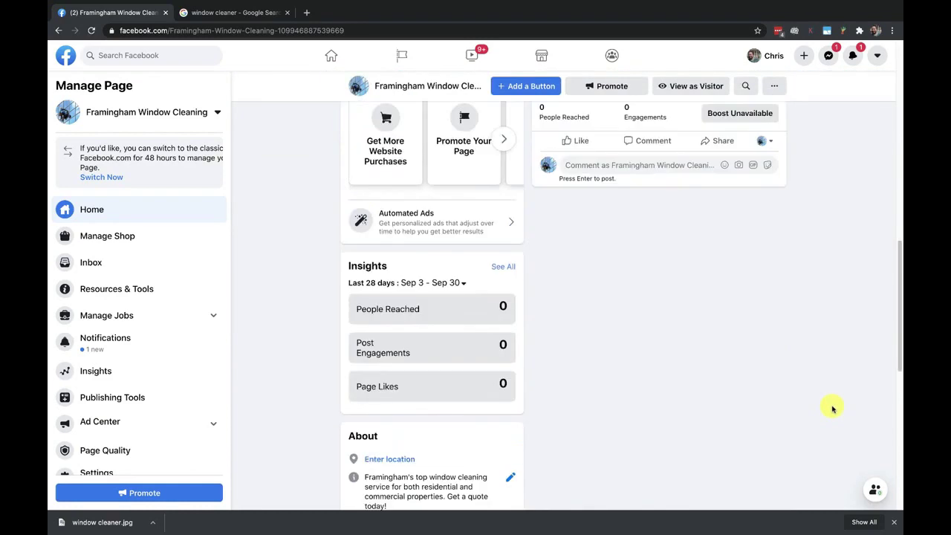
pyautogui.scroll(2, 830, 408)
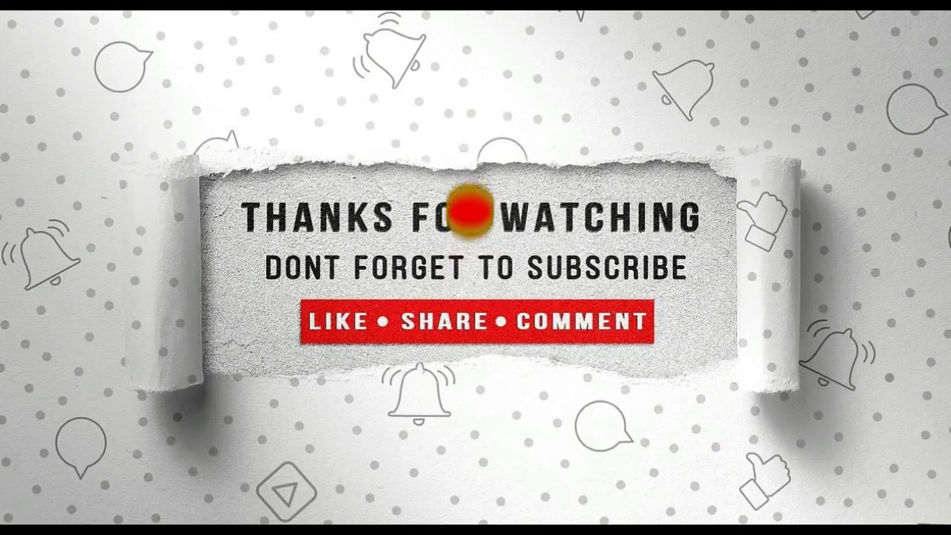